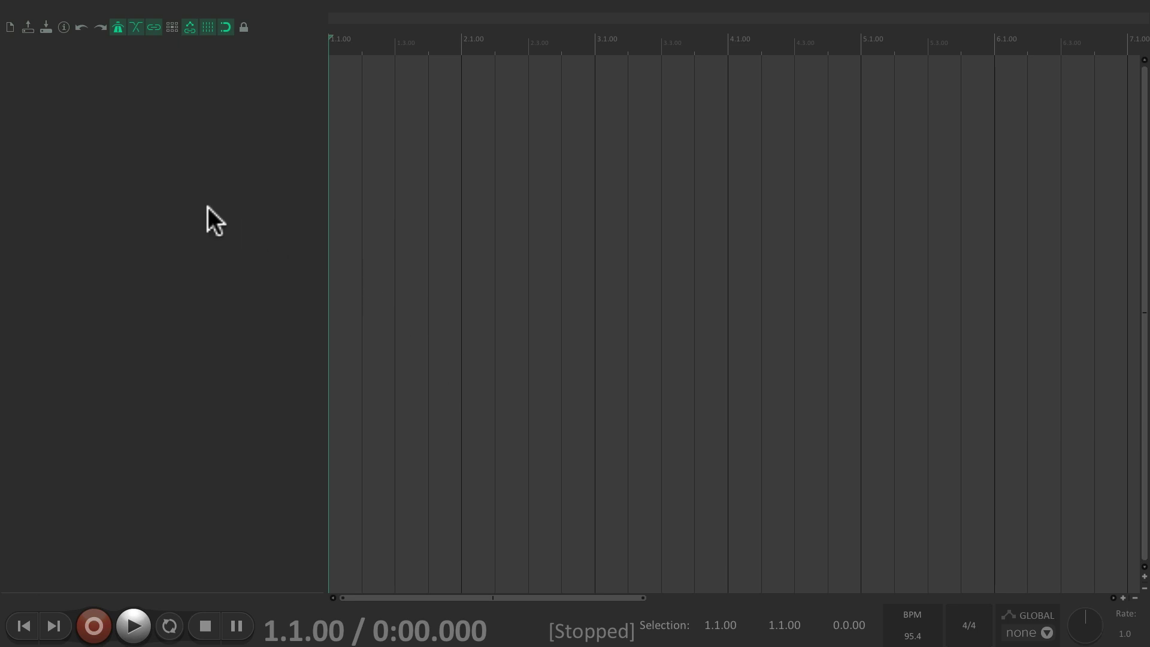
# Step: Add a track and name it 'Ac Guitar'
pyautogui.doubleClick(192, 172)
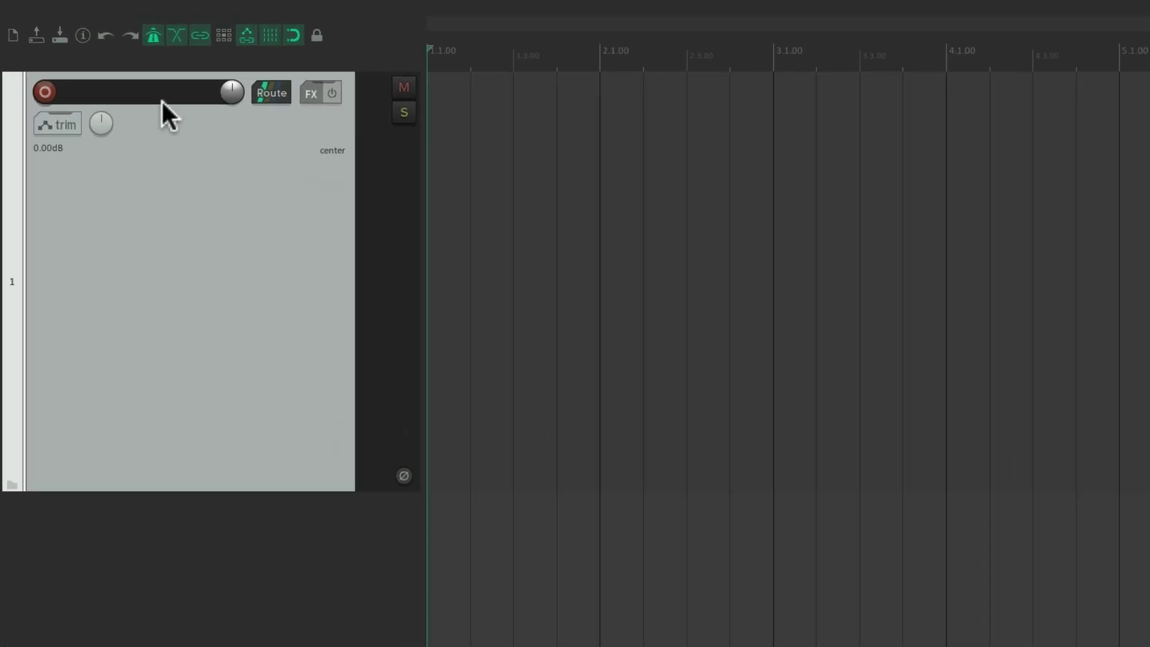
pyautogui.doubleClick(178, 113)
pyautogui.write('Ac Guitar')
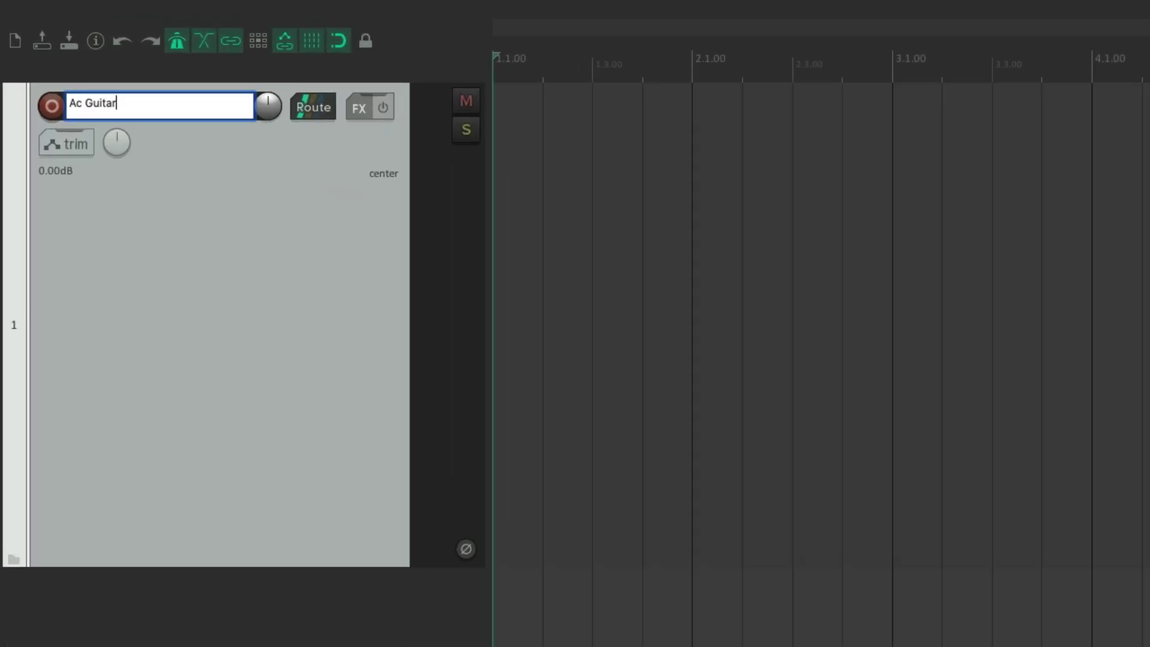
pyautogui.press('Return')
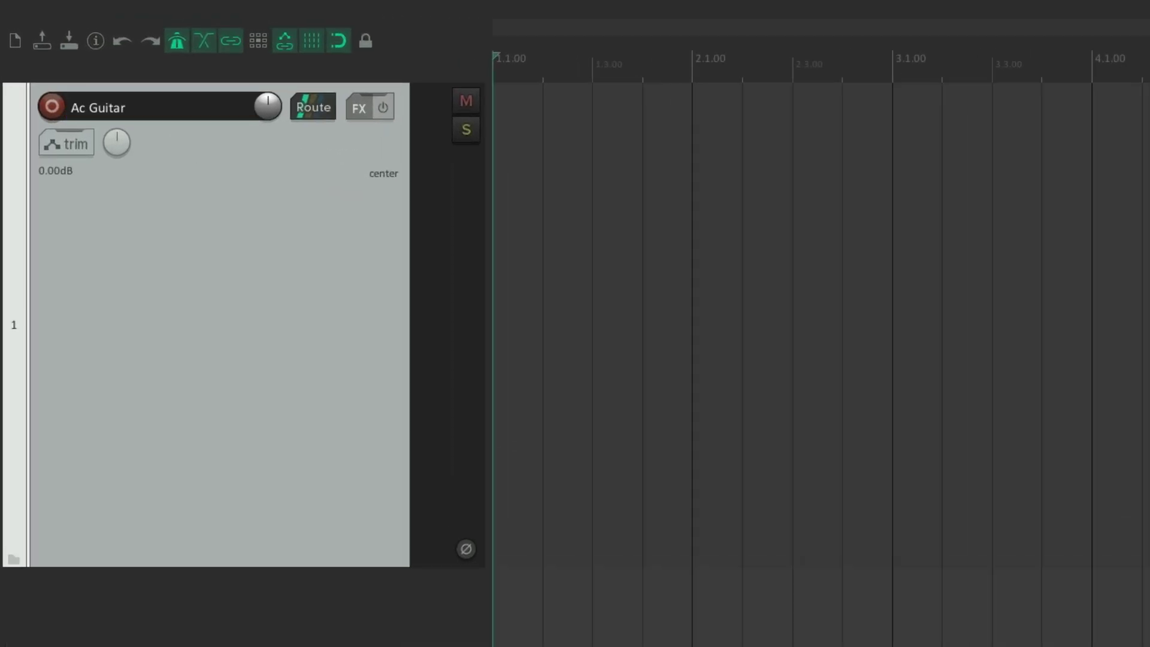
# Step: Give the Ac Guitar track a custom muted grey-green colour
pyautogui.click(338, 10)
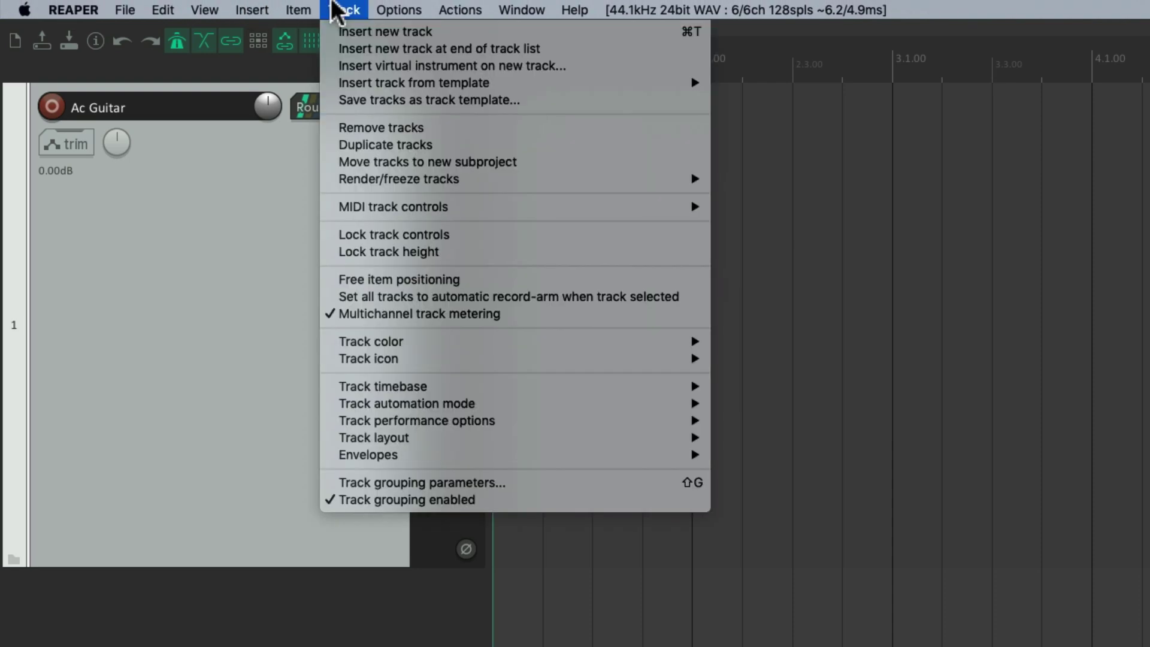
pyautogui.moveTo(328, 343)
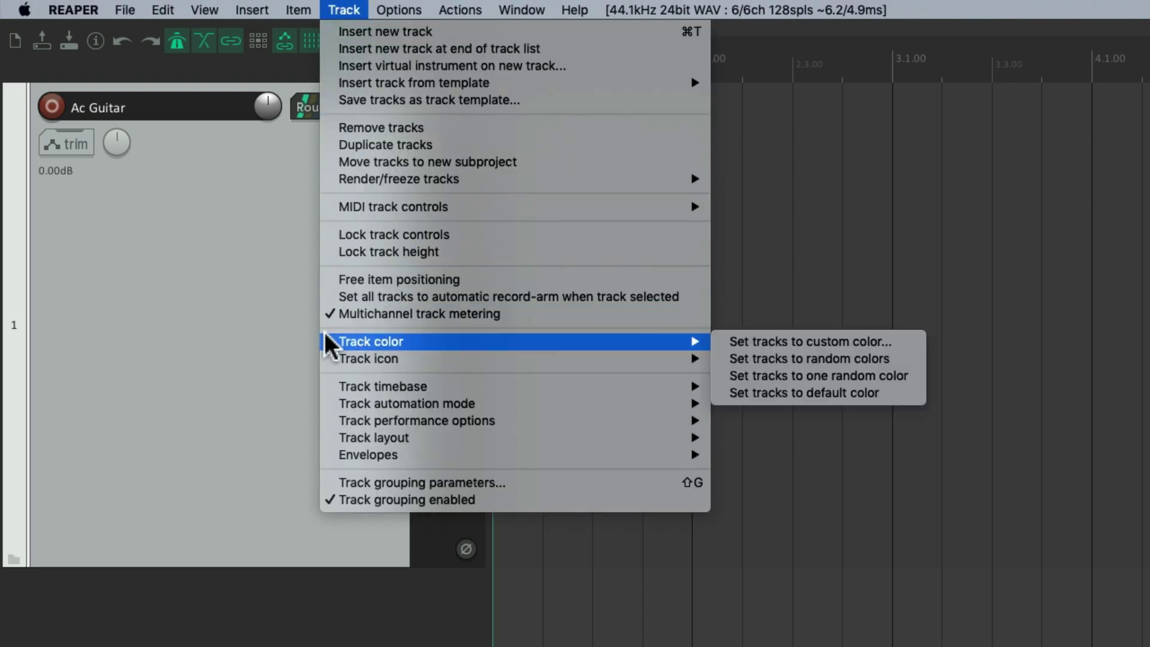
pyautogui.click(714, 341)
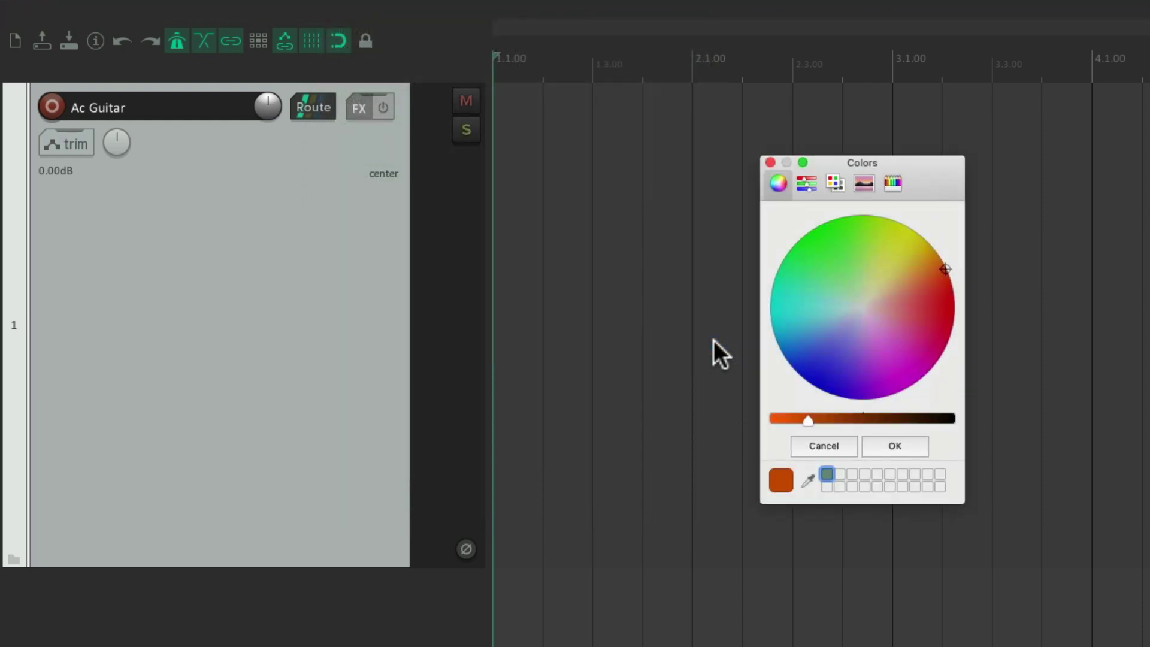
pyautogui.click(840, 298)
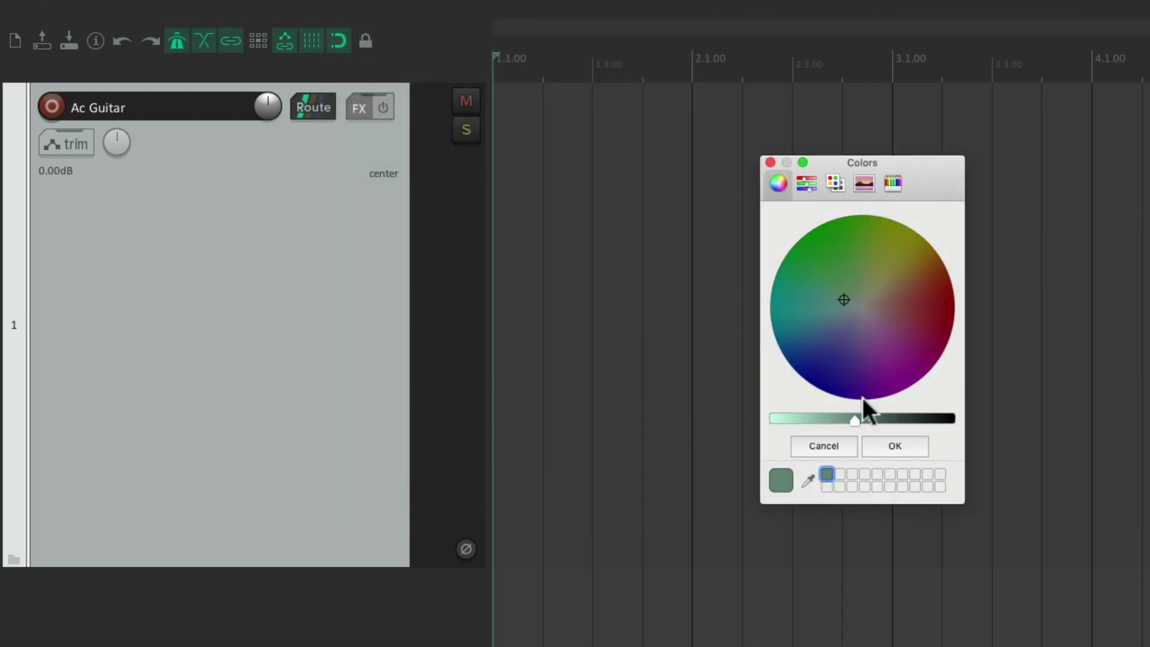
pyautogui.click(871, 447)
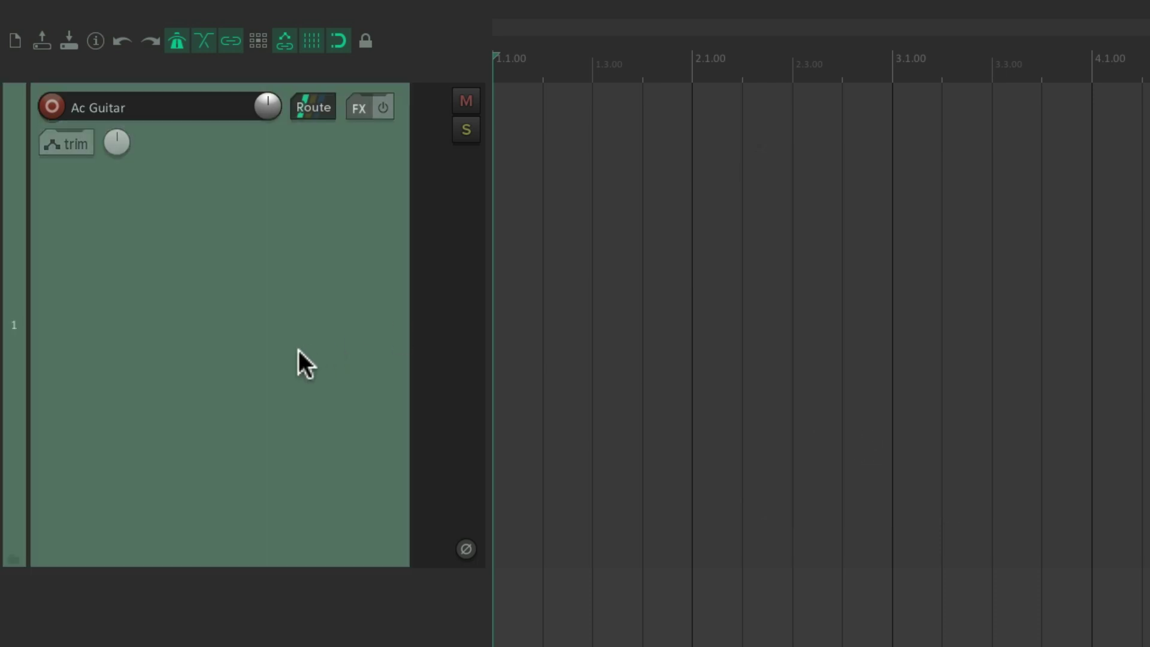
# Step: Record-arm Ac Guitar and browse its input list for the stereo Analogue 5/Analogue 6 pair
pyautogui.click(52, 106)
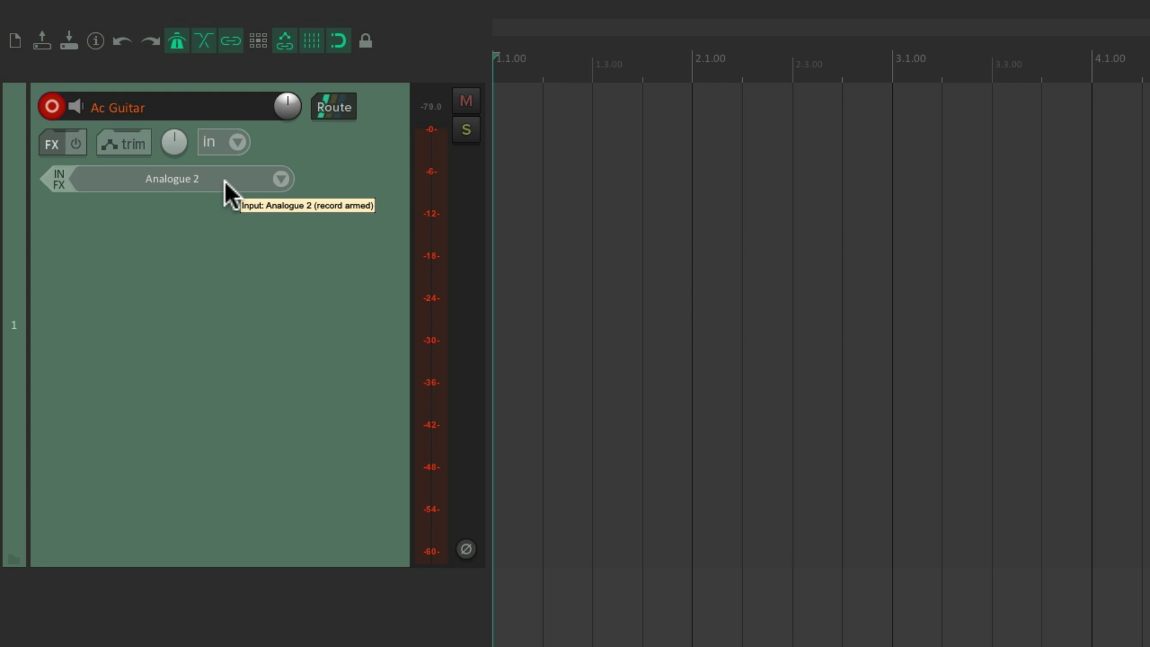
pyautogui.click(280, 178)
pyautogui.moveTo(295, 189)
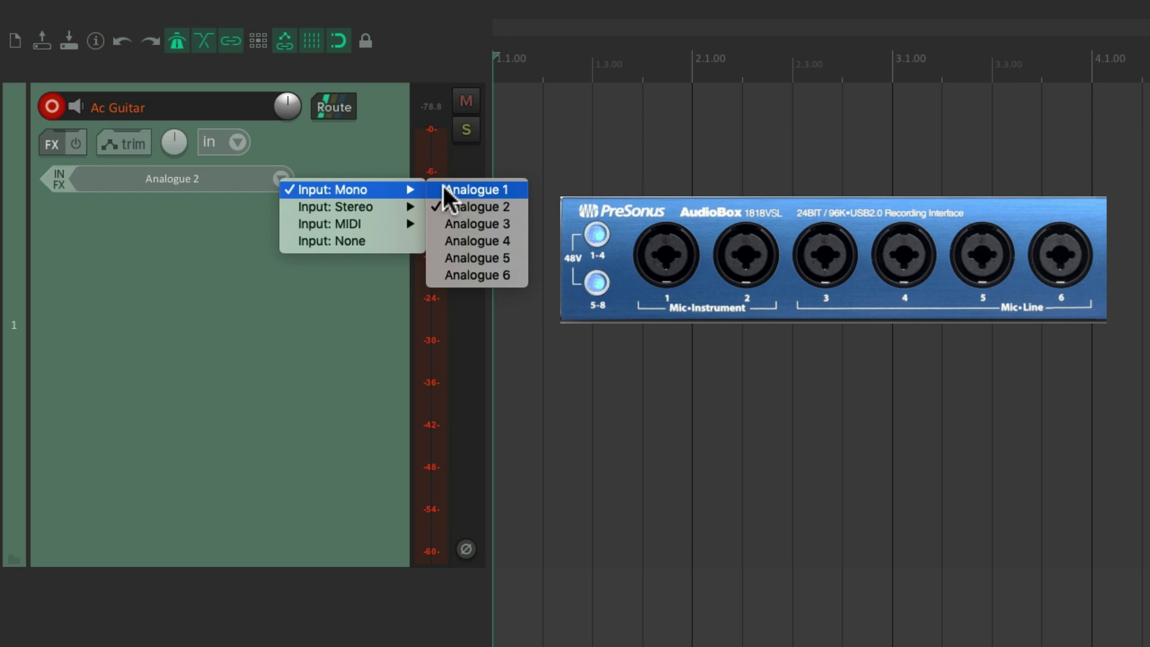
pyautogui.moveTo(397, 206)
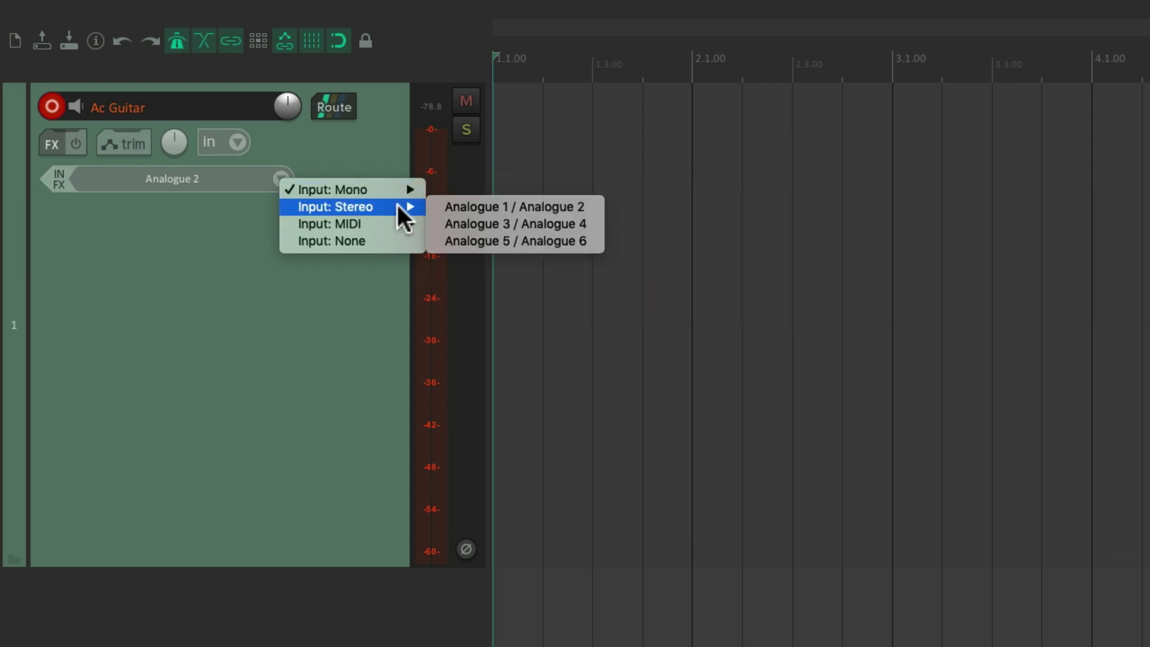
pyautogui.click(436, 242)
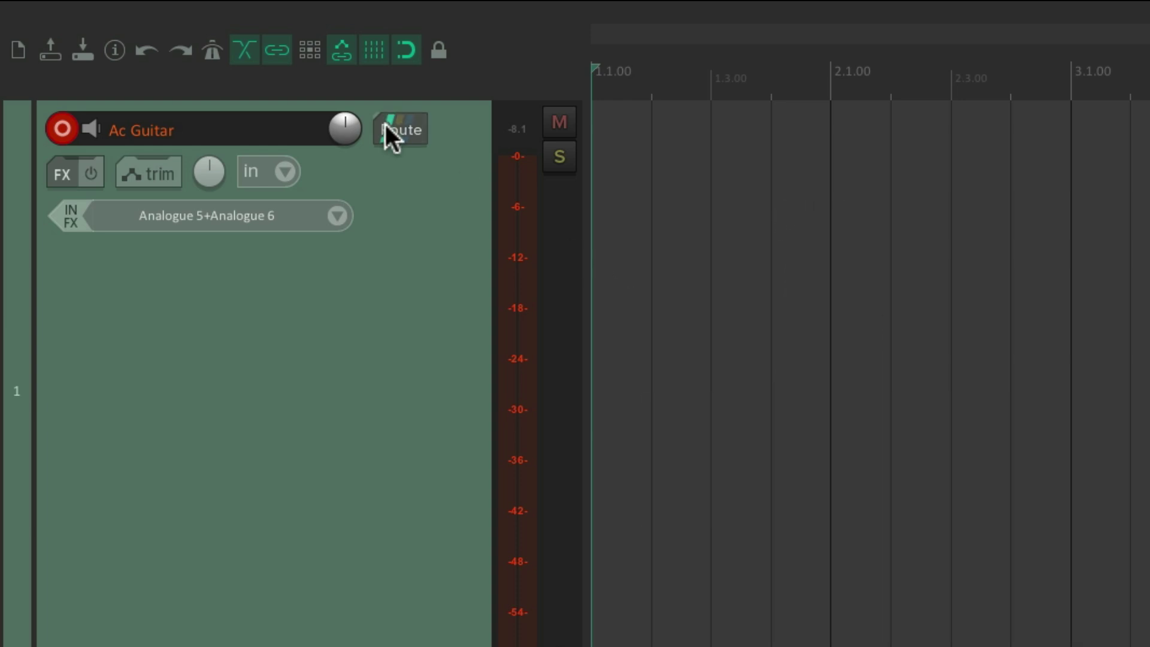
# Step: Turn on the metronome and start recording a guitar take on Ac Guitar
pyautogui.click(217, 47)
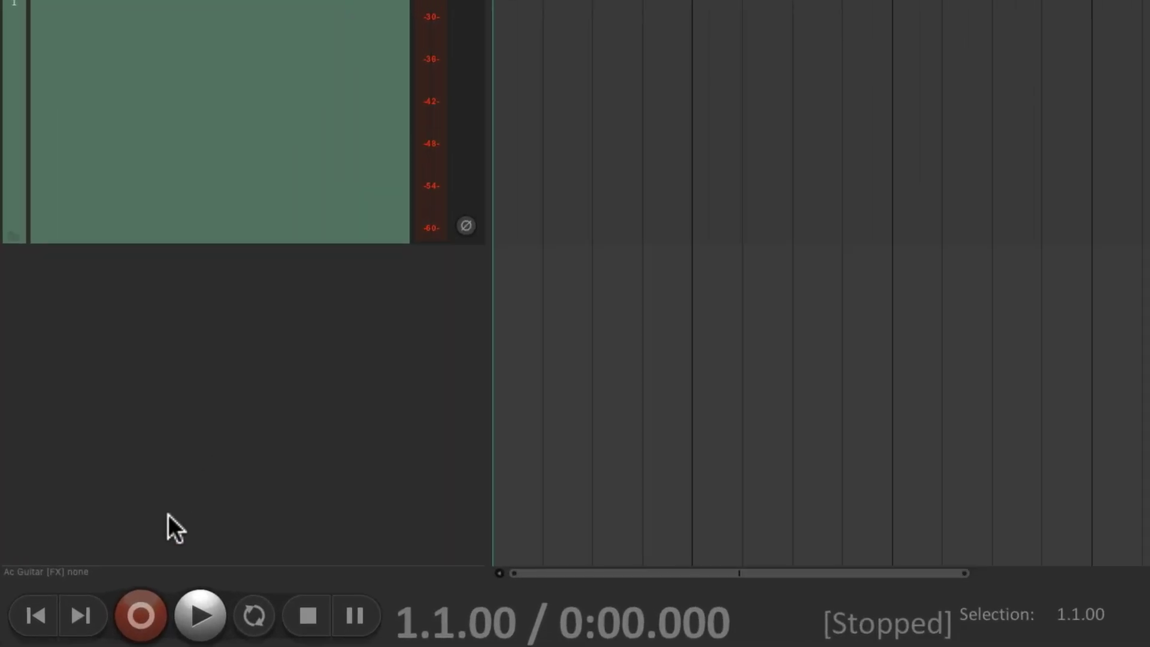
pyautogui.click(146, 614)
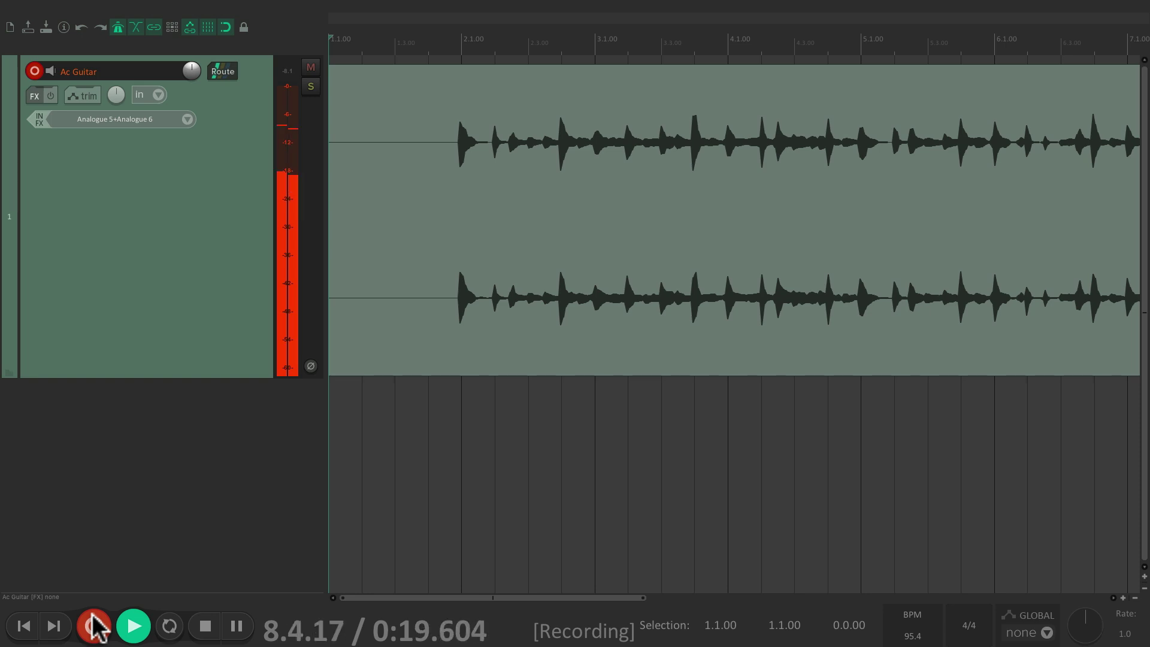
# Step: Stop recording, switch off the metronome, and play the take back from just before bar 2
pyautogui.click(94, 618)
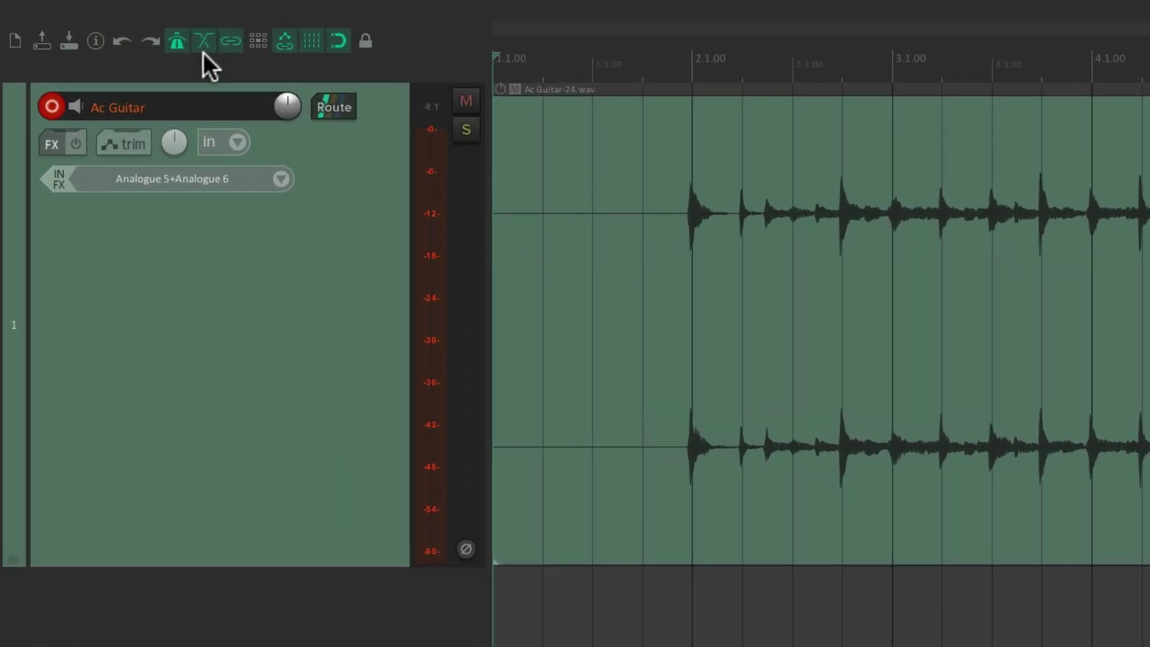
pyautogui.click(177, 41)
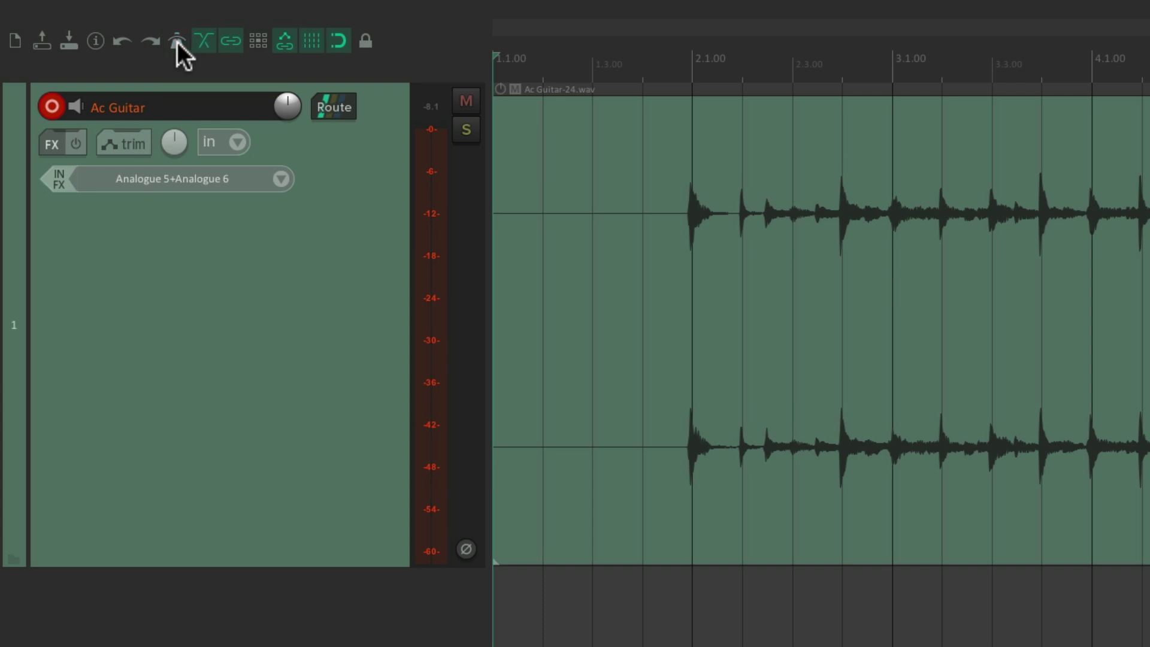
pyautogui.click(671, 69)
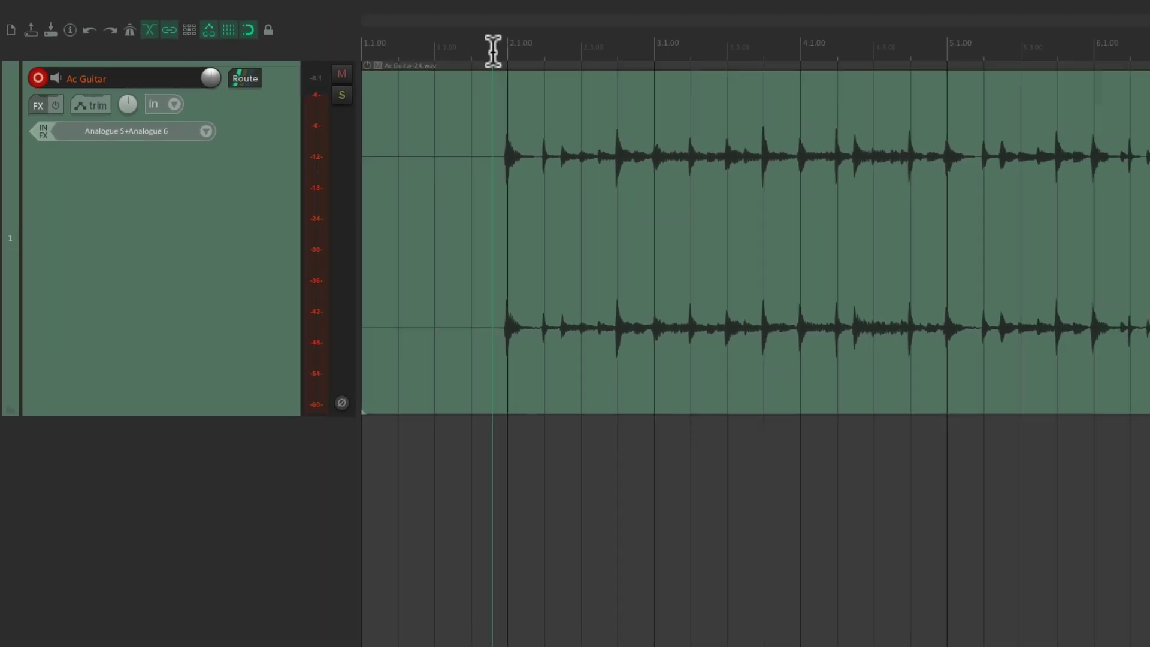
pyautogui.press('space')
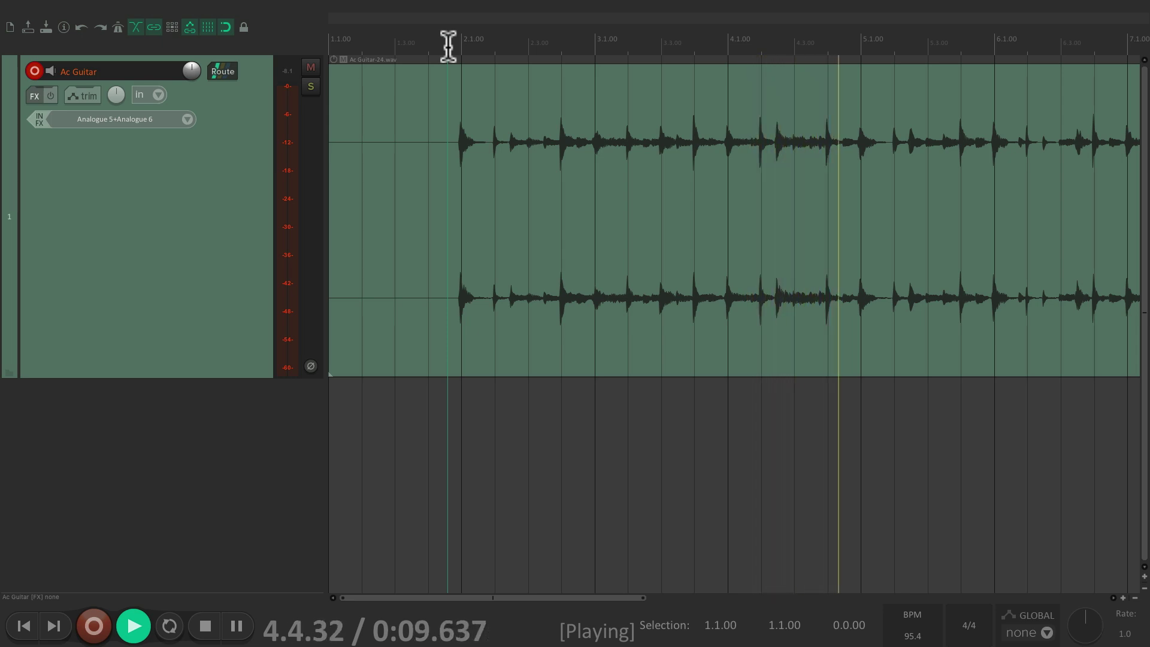
pyautogui.press('space')
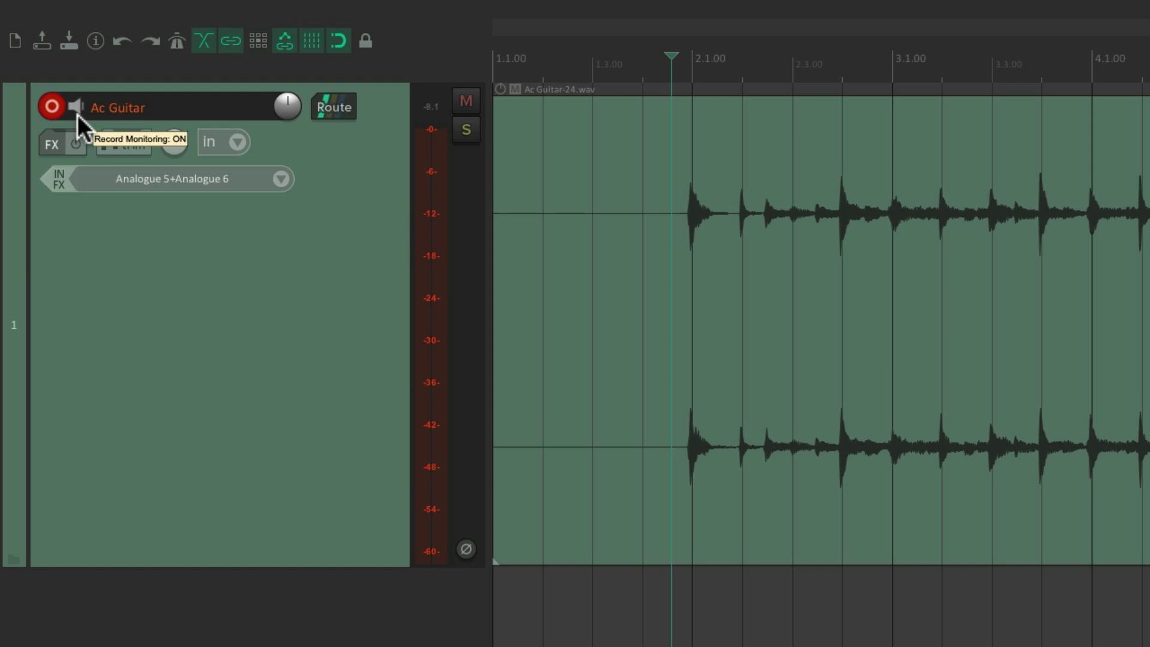
# Step: Turn off input monitoring, undo the first take, and record a new take, Ac Guitar-26.wav
pyautogui.rightClick(78, 114)
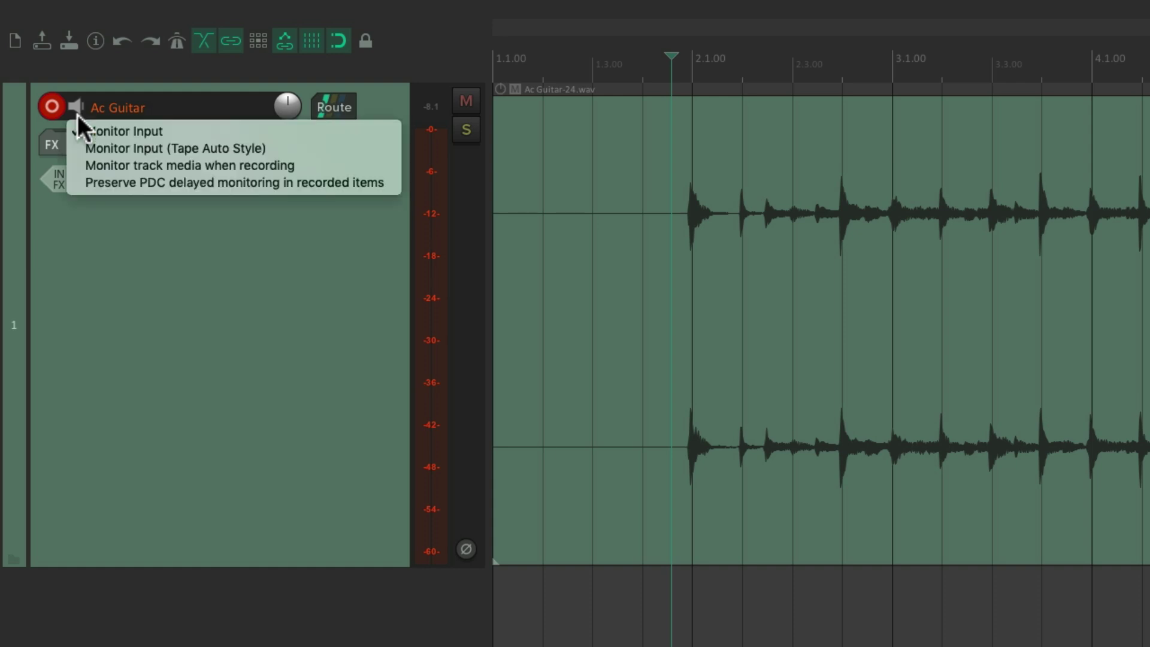
pyautogui.click(232, 132)
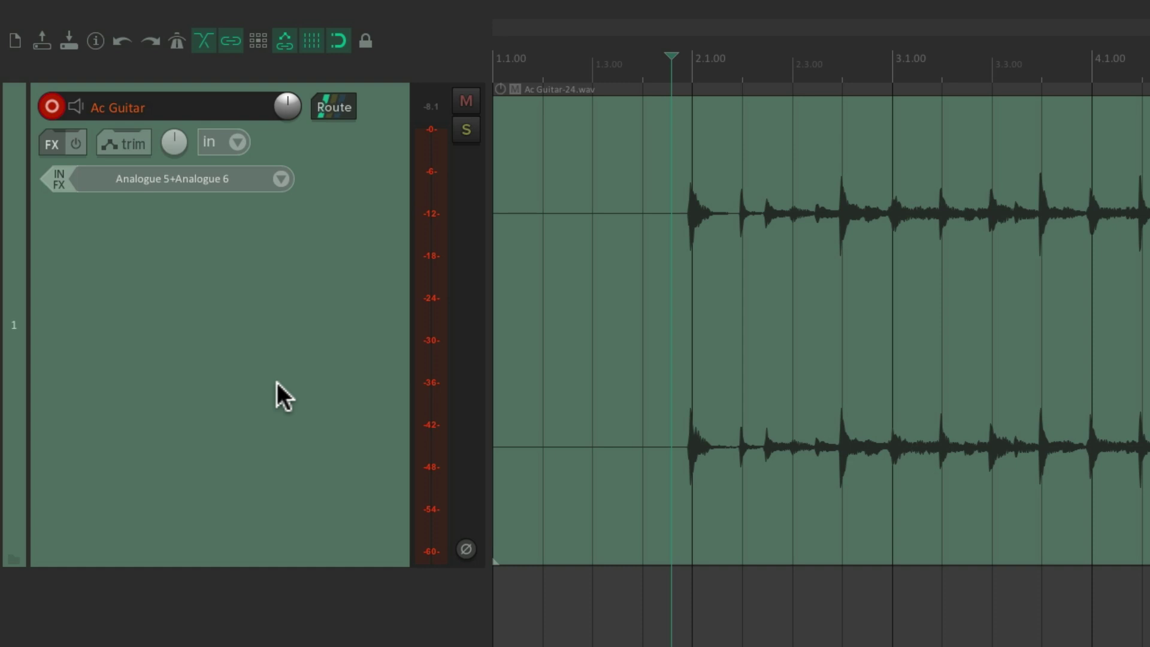
pyautogui.hotkey('ctrl', 'z')
pyautogui.hotkey('ctrl', 'r')
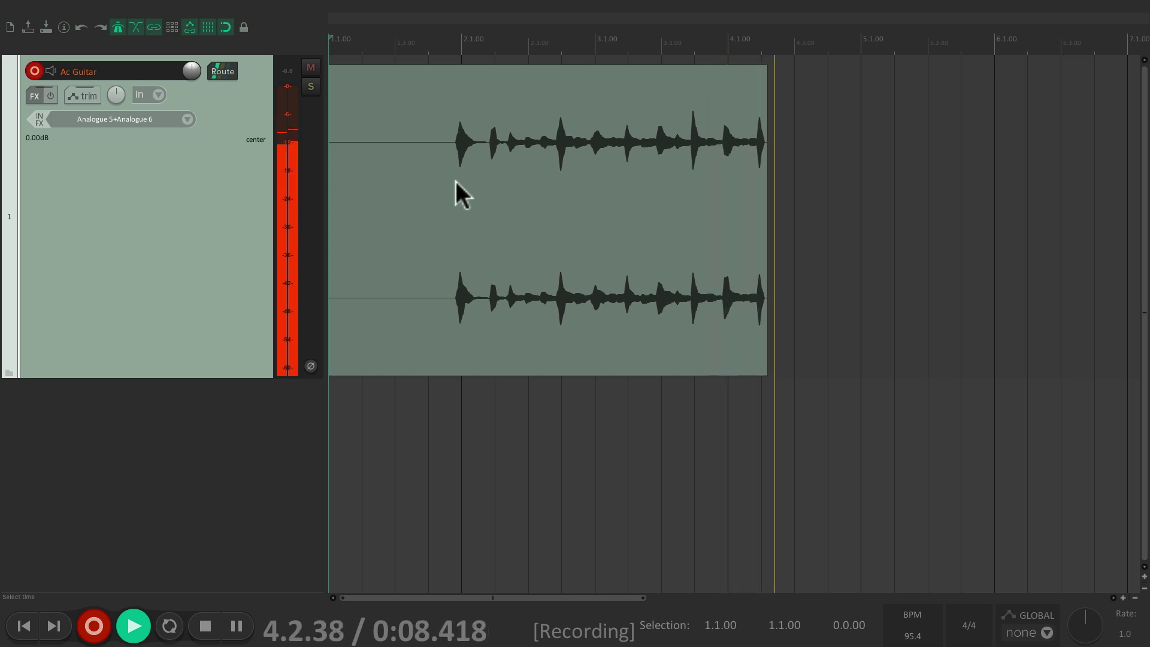
pyautogui.press('space')
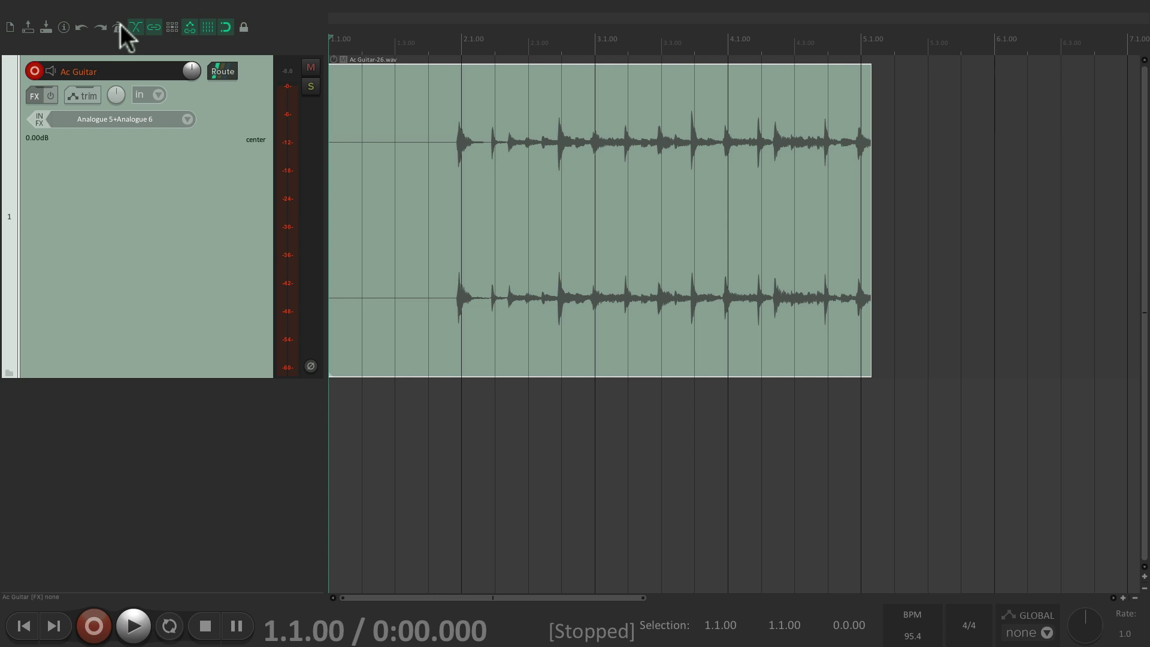
pyautogui.click(450, 40)
pyautogui.press('space')
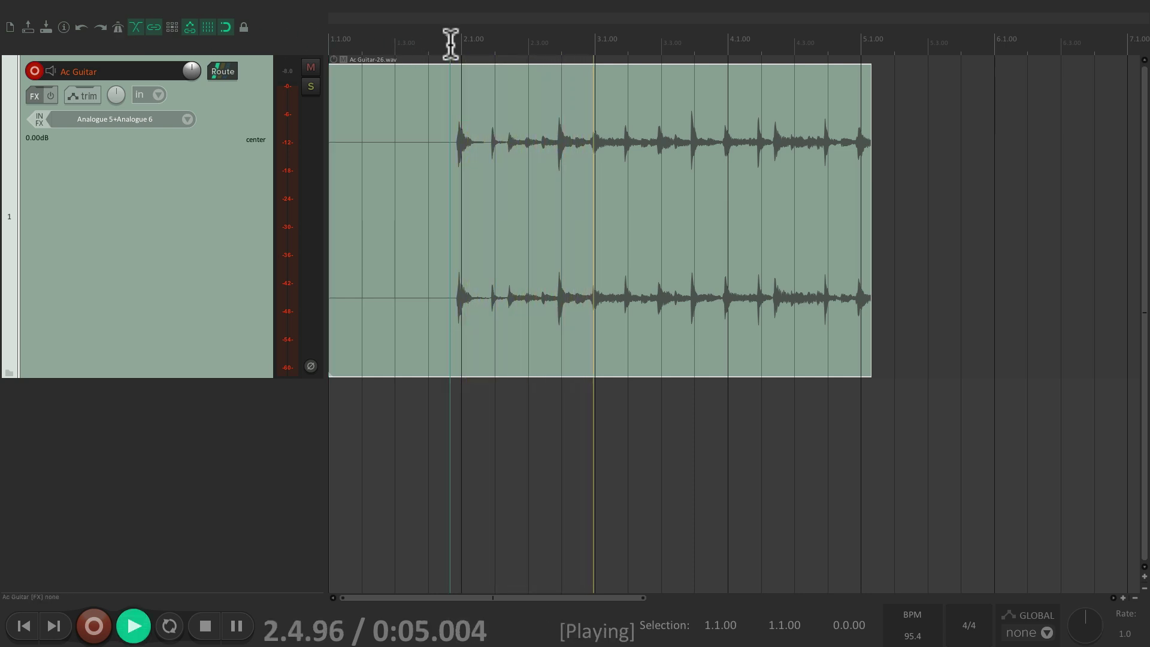
pyautogui.press('space')
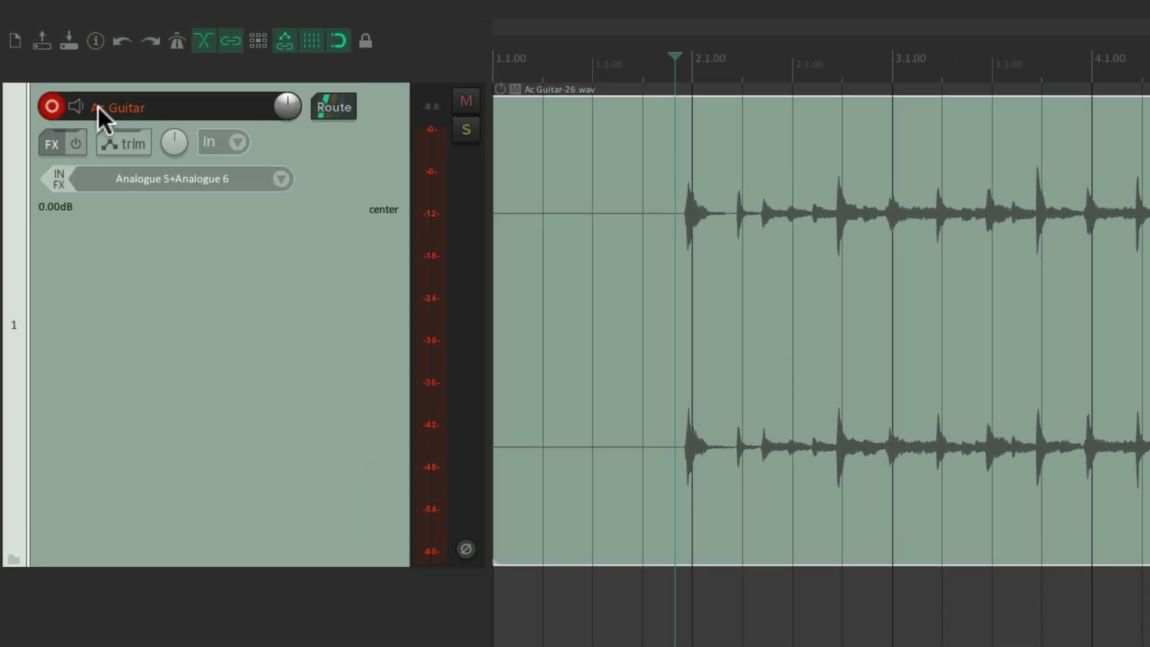
# Step: Turn input monitoring back on and record a new take, Ac Guitar-27.wav, to bar 4
pyautogui.rightClick(52, 72)
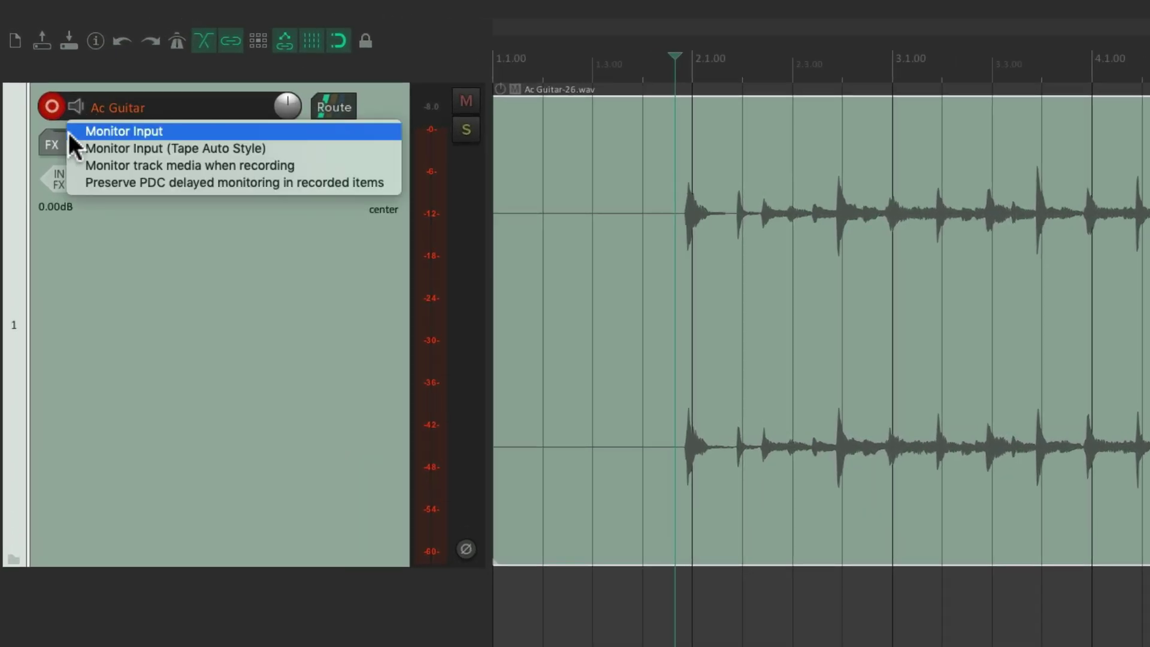
pyautogui.click(70, 132)
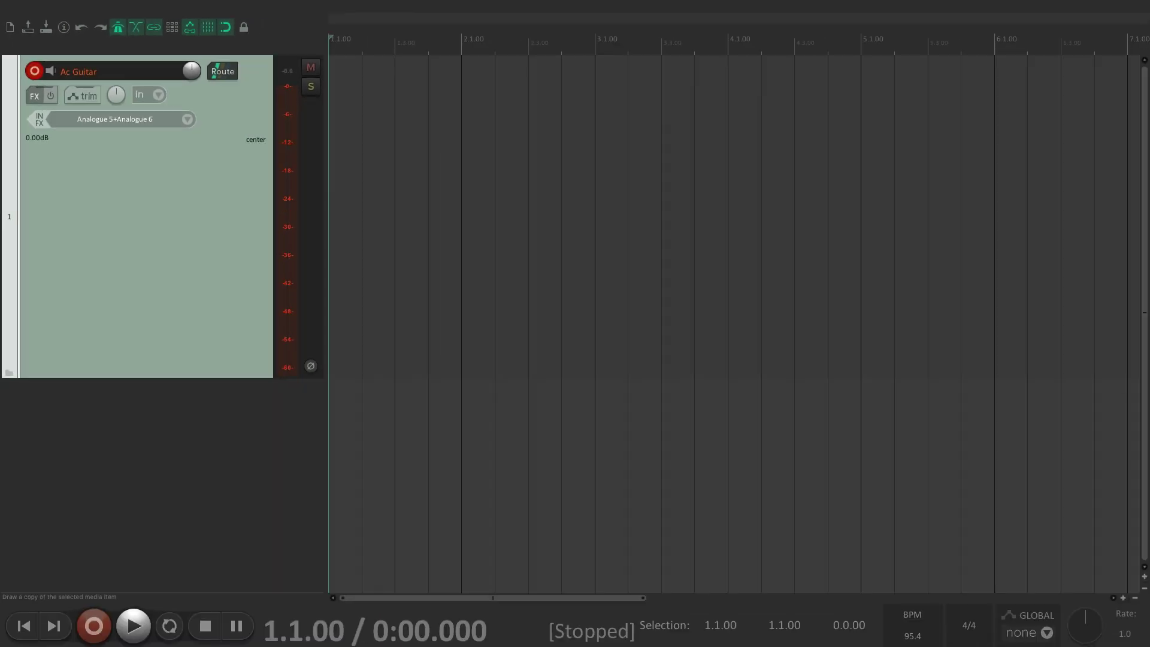
pyautogui.hotkey('ctrl', 'r')
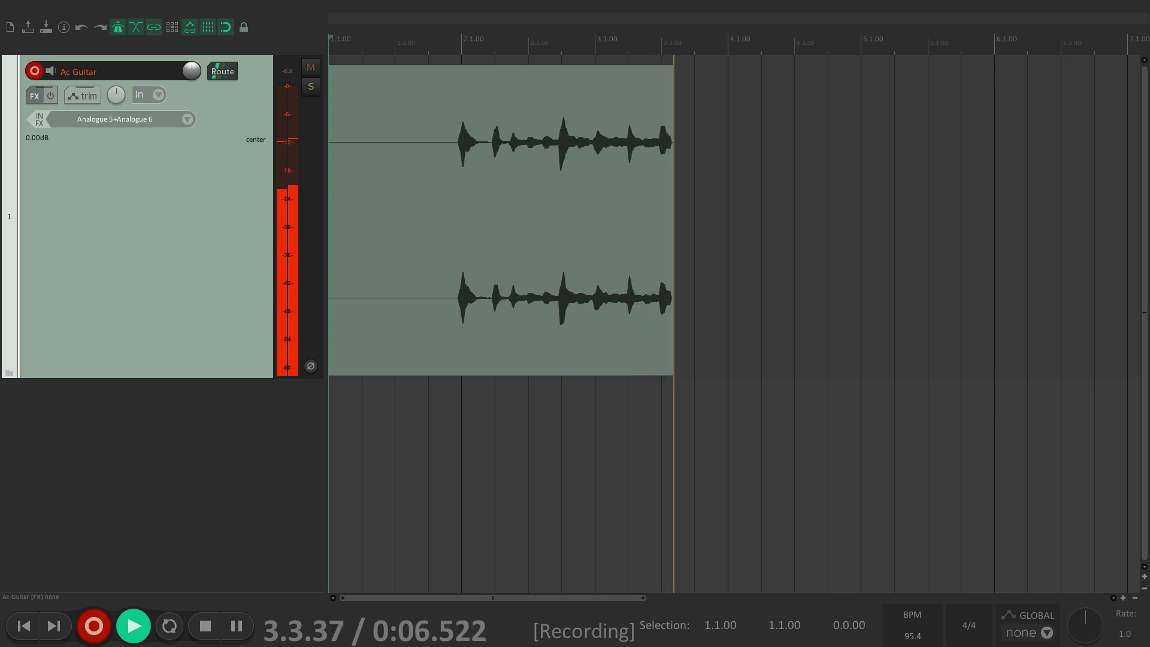
pyautogui.press('space')
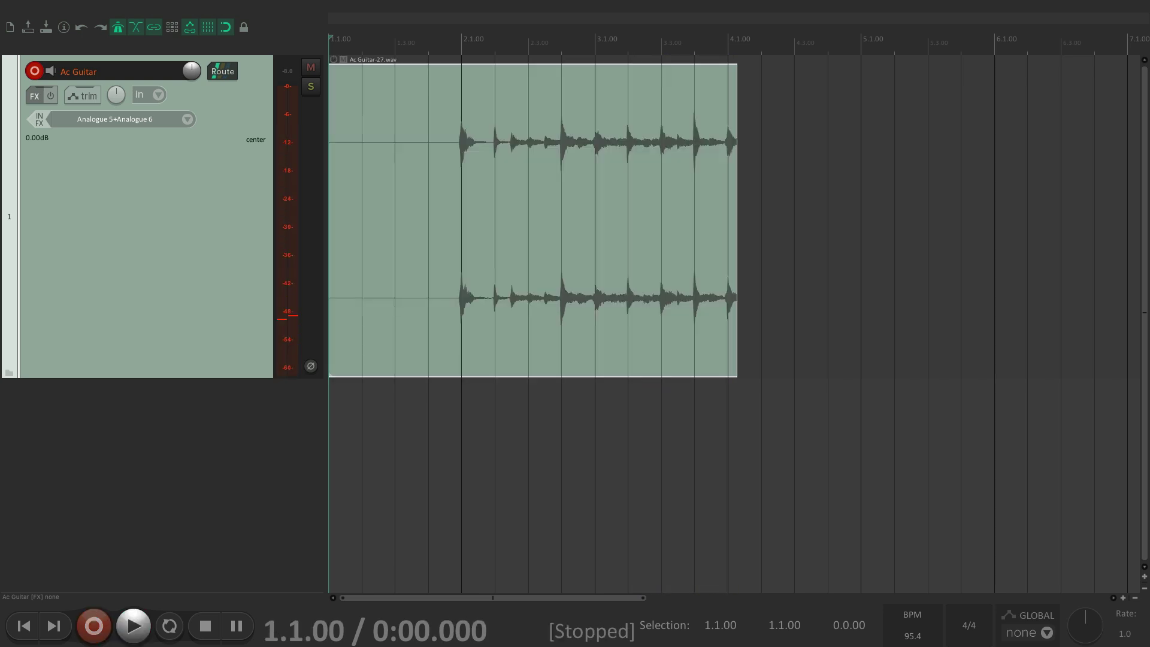
# Step: Switch off the metronome and play the take back from just before bar 2
pyautogui.click(117, 27)
pyautogui.click(449, 46)
pyautogui.press('space')
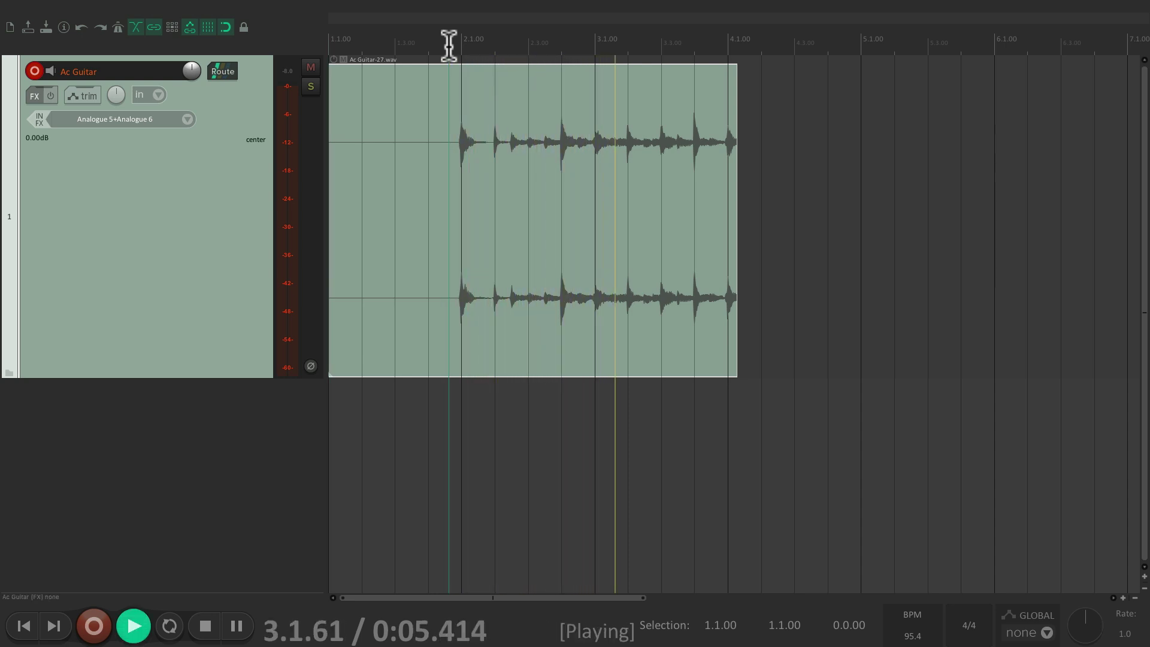
pyautogui.press('space')
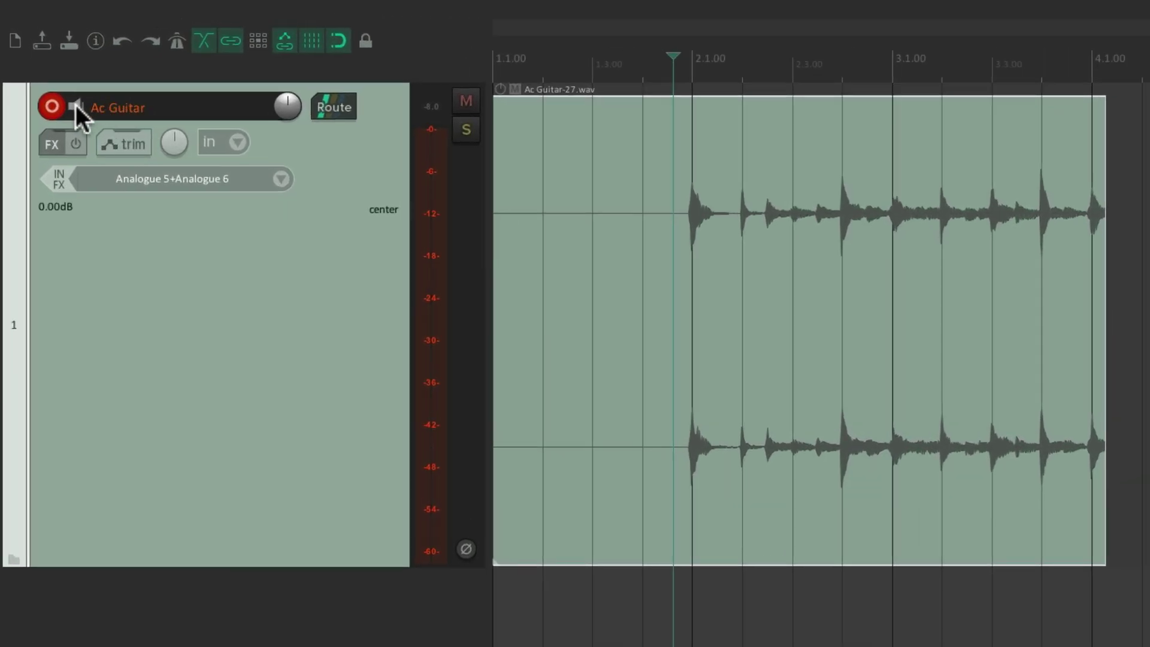
# Step: Set Ac Guitar to tape-style auto input monitoring and undo the previous take
pyautogui.rightClick(51, 70)
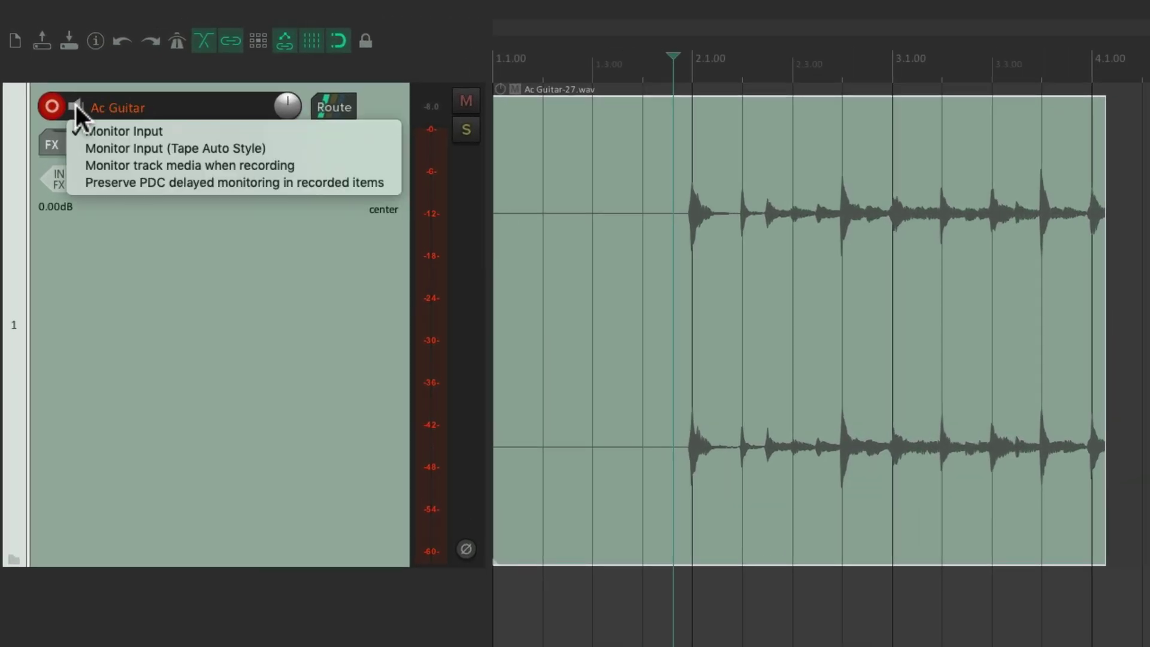
pyautogui.click(77, 145)
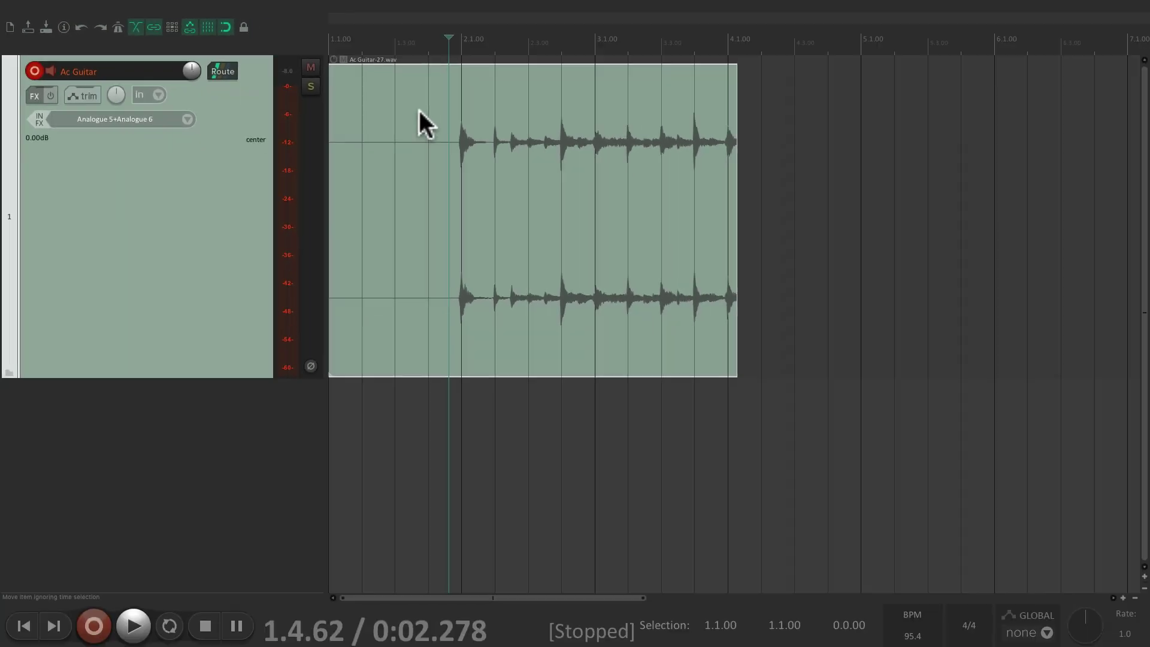
pyautogui.hotkey('ctrl', 'z')
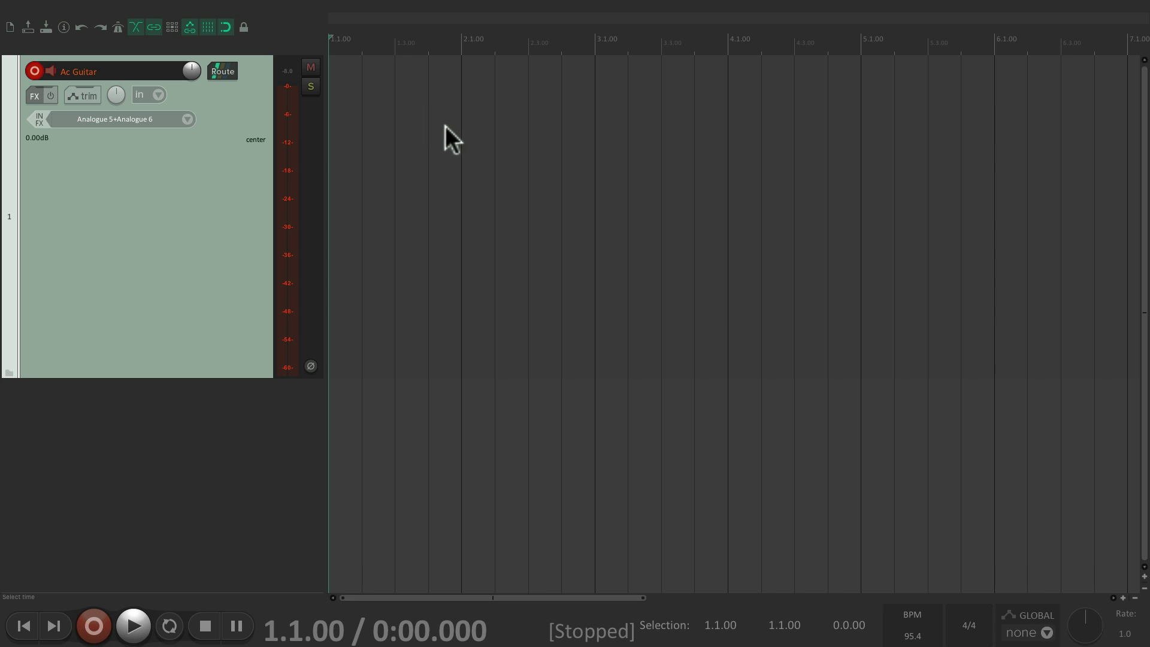
# Step: Turn the metronome back on and record the full-length take Ac Guitar-28.wav
pyautogui.hotkey('ctrl', 'alt', 'm')
pyautogui.press('space')
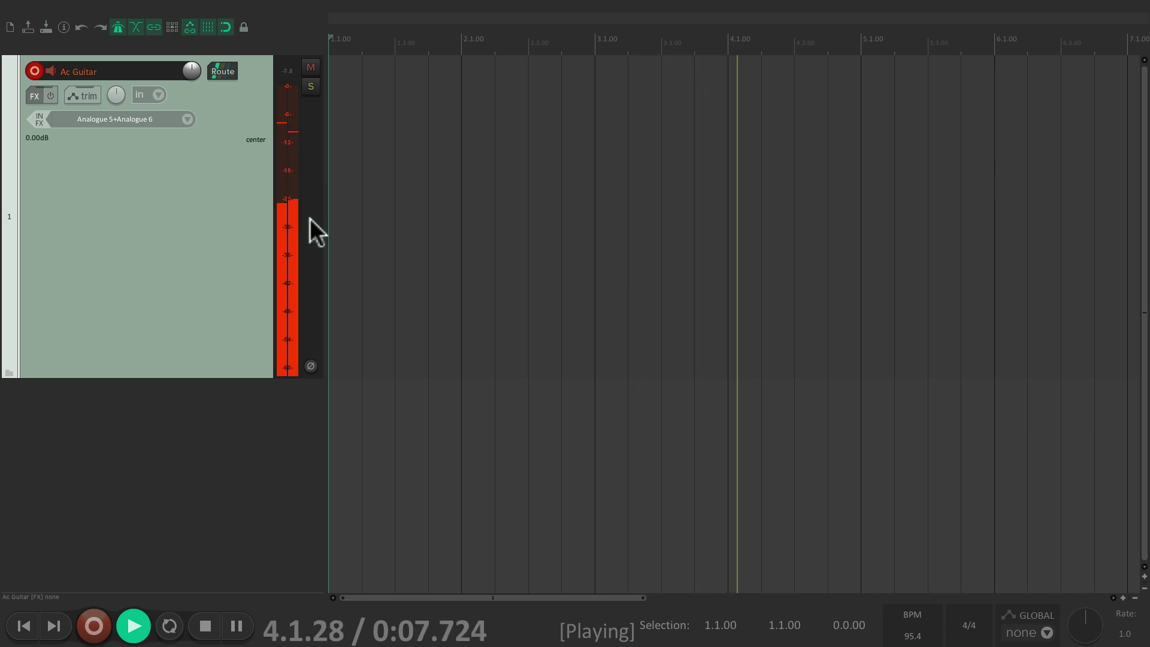
pyautogui.press('space')
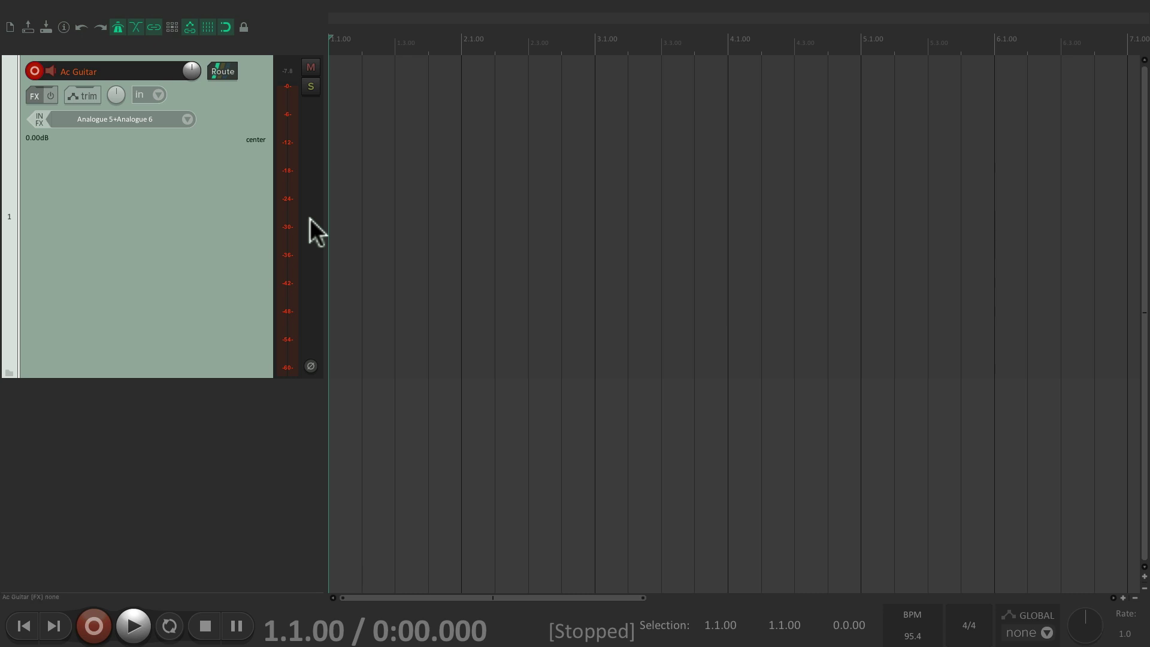
pyautogui.hotkey('ctrl', 'z')
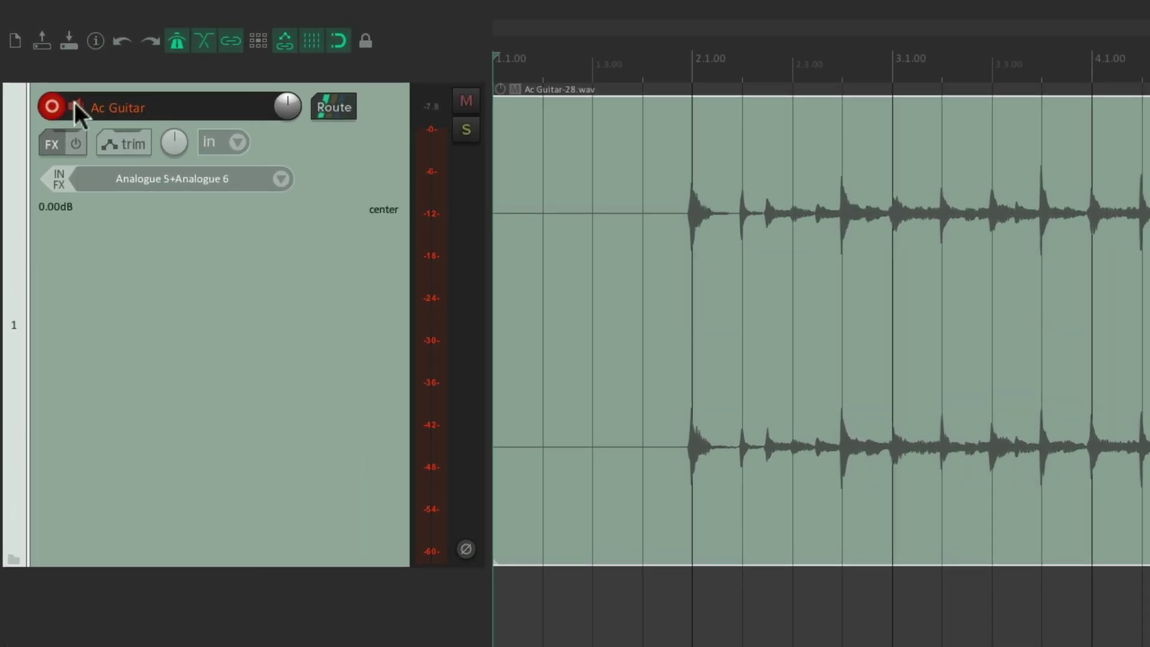
pyautogui.rightClick(75, 105)
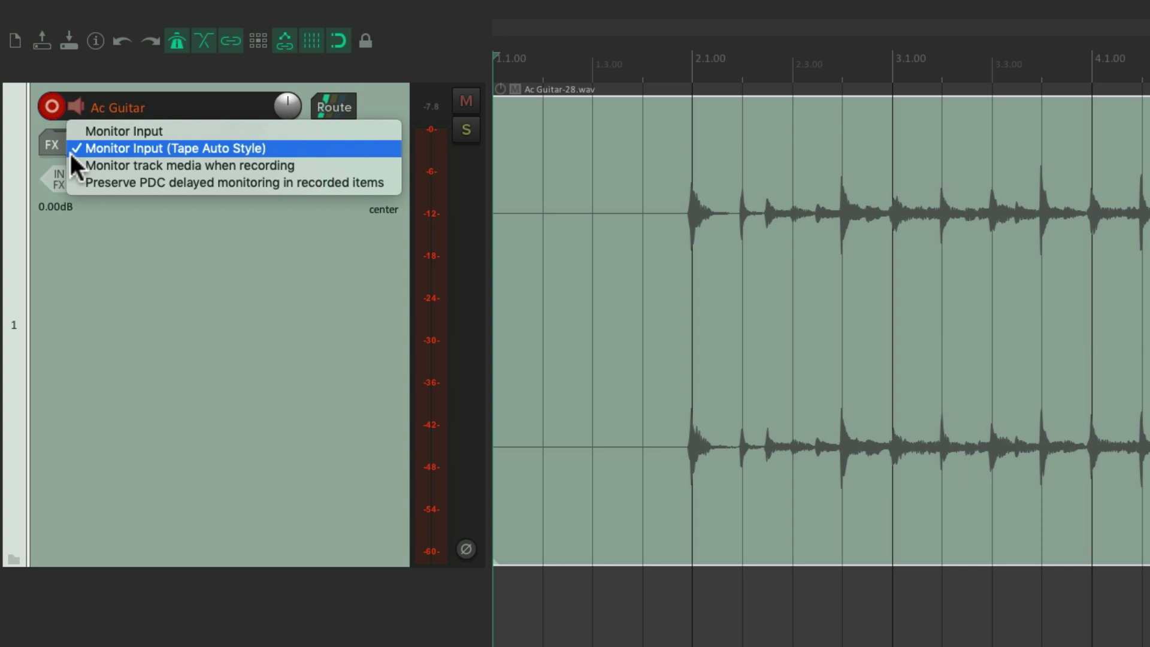
pyautogui.click(79, 249)
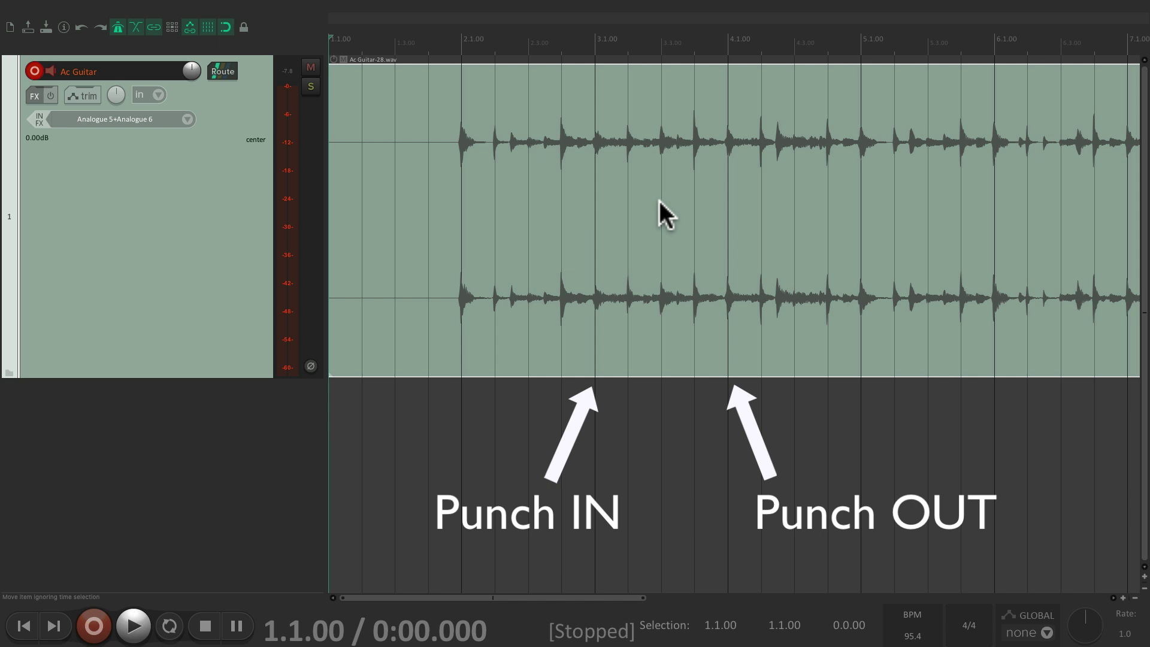
# Step: Punch in a second take, Ac Guitar-29.wav, from bar 3 to bar 4 during playback
pyautogui.press('space')
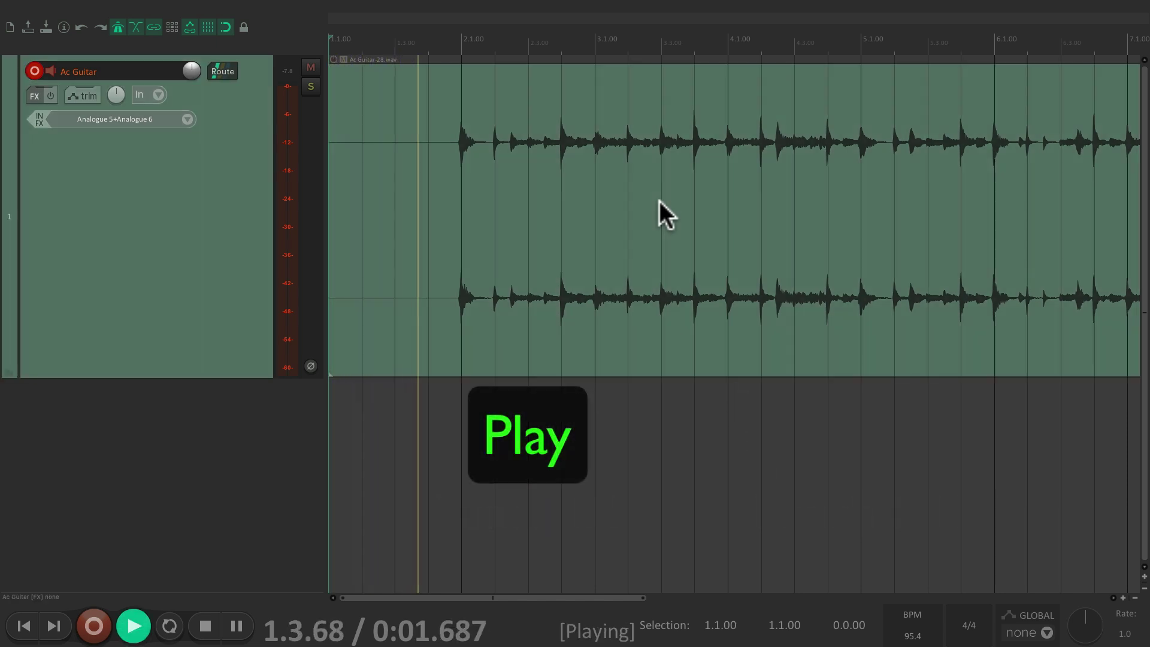
pyautogui.press('ctrl')
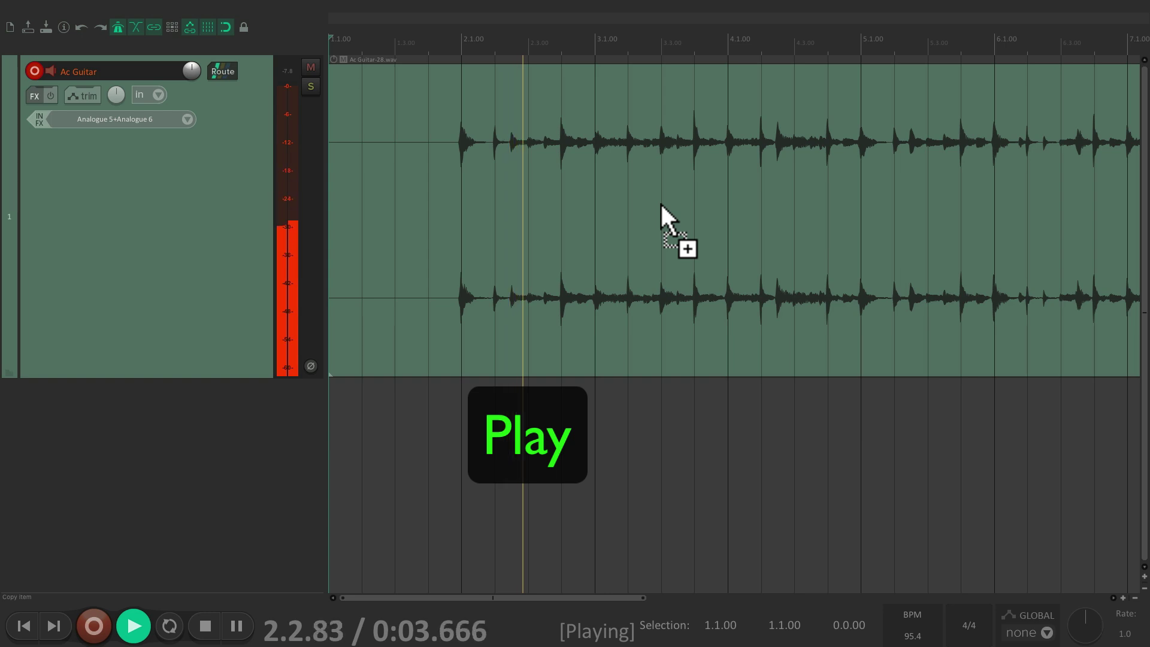
pyautogui.hotkey('ctrl', 'r')
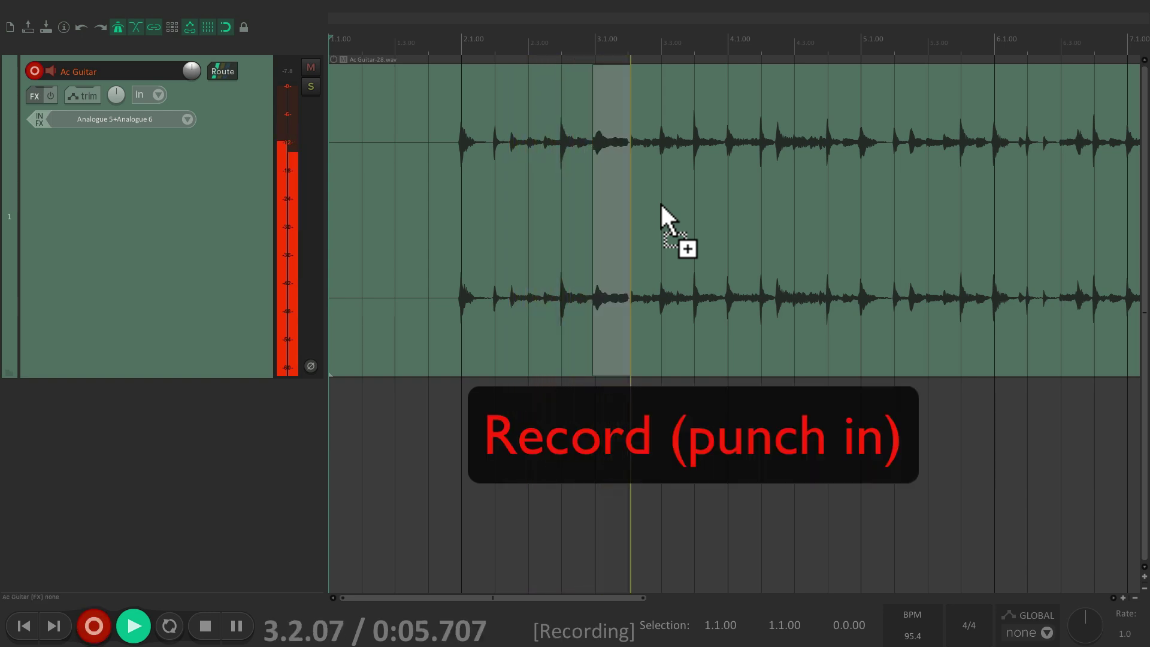
pyautogui.hotkey('ctrl', 'r')
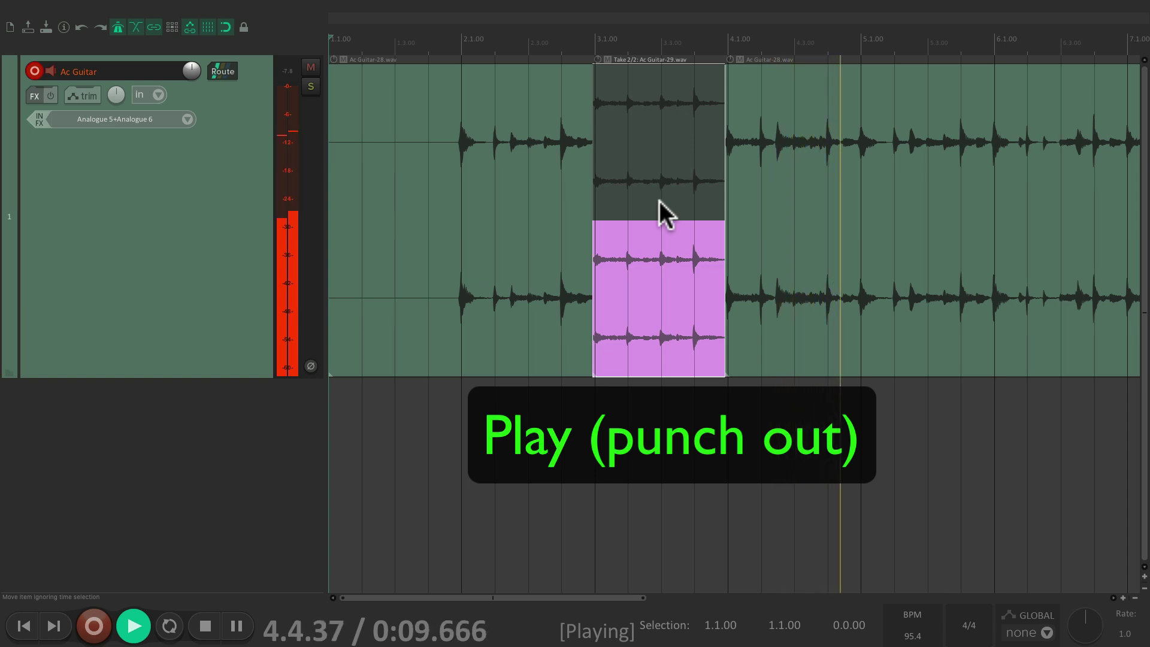
pyautogui.press('space')
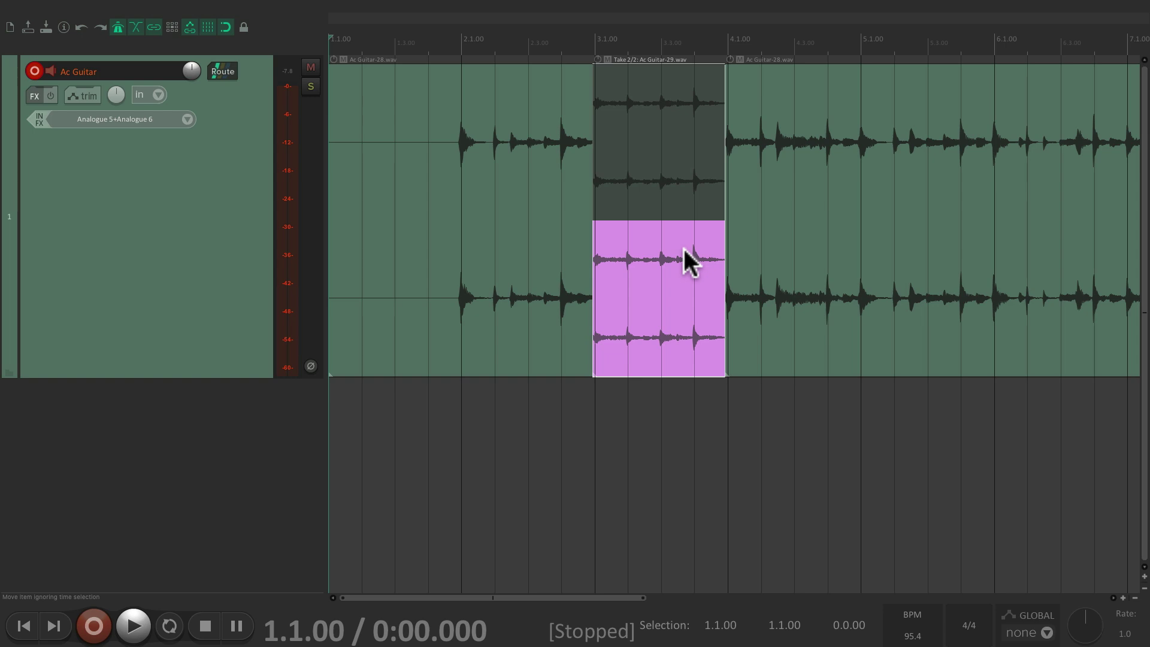
# Step: Switch off the metronome and audition the bar-3 section with the original Ac Guitar-28 take active
pyautogui.click(645, 95)
pyautogui.click(641, 243)
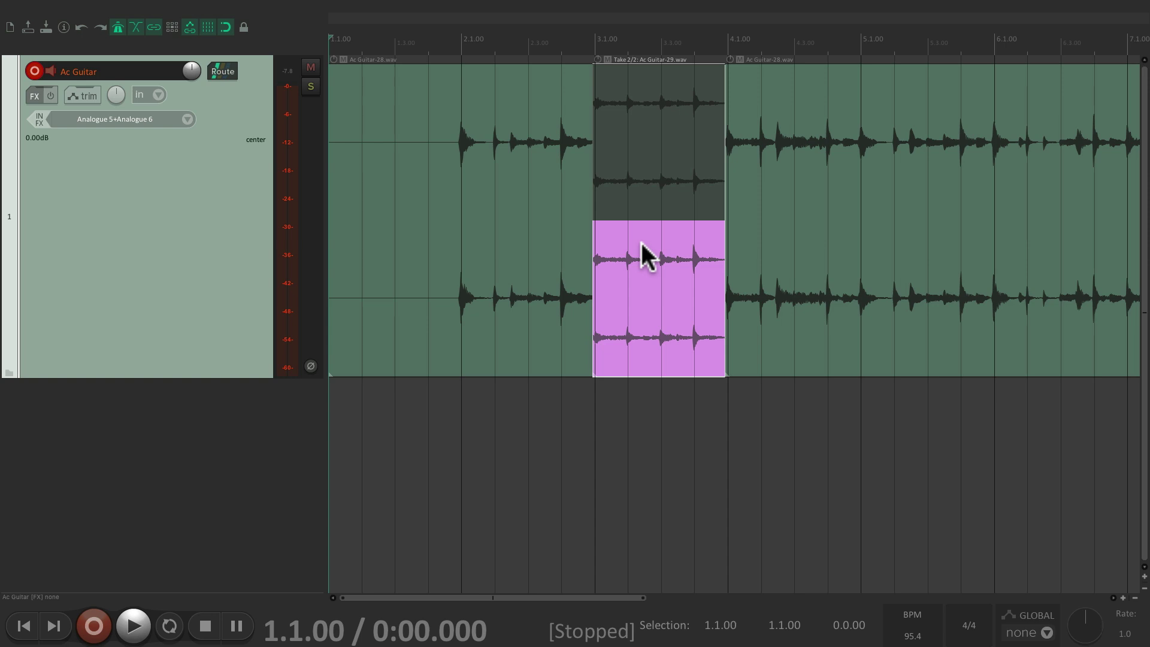
pyautogui.click(649, 100)
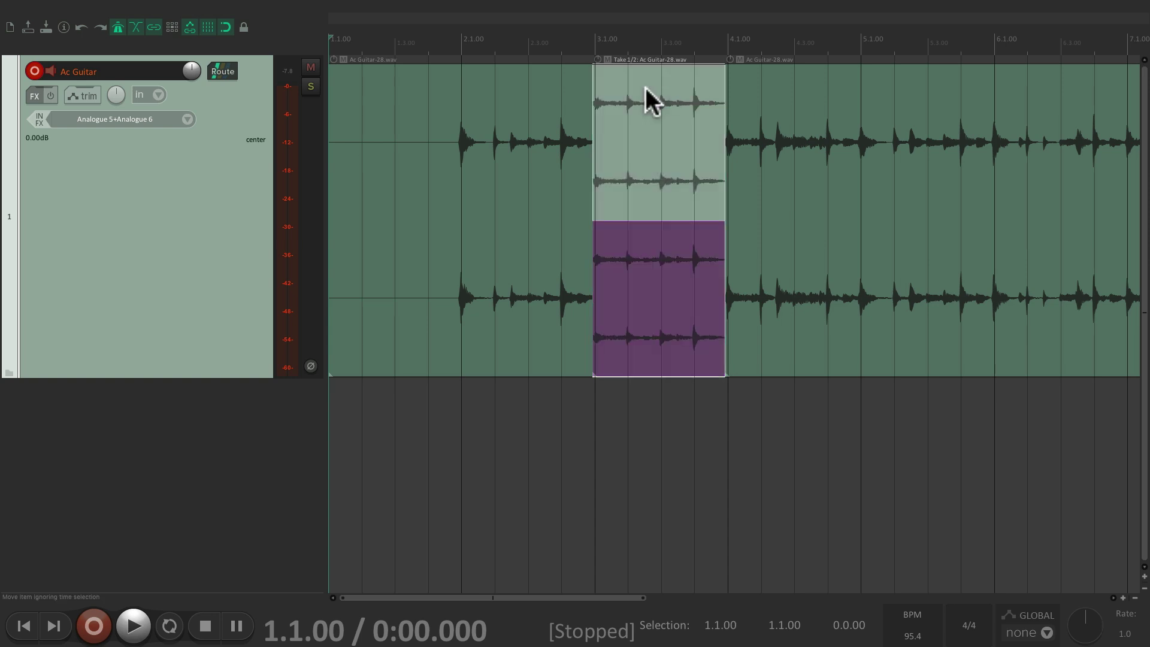
pyautogui.click(450, 42)
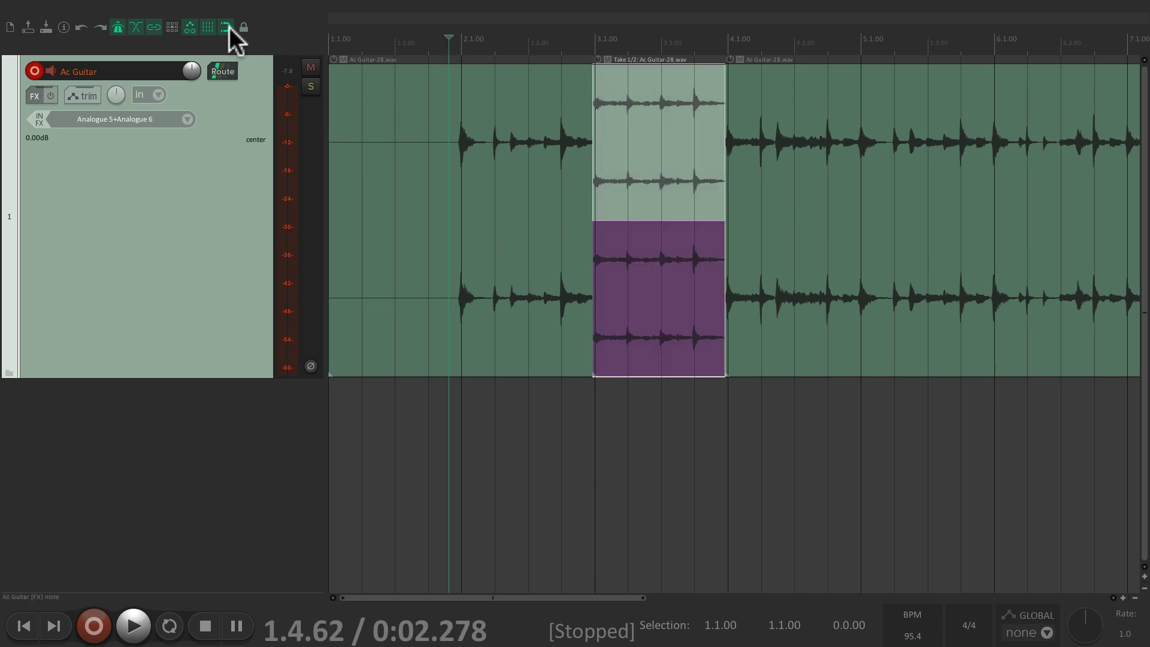
pyautogui.click(118, 27)
pyautogui.press('space')
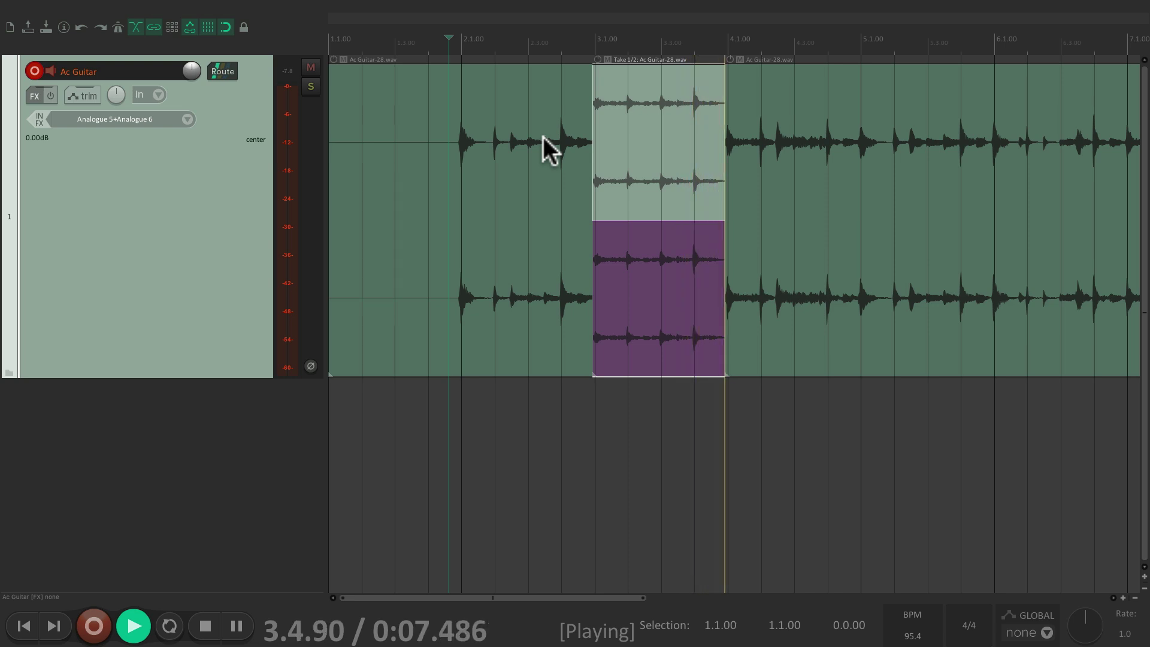
pyautogui.press('space')
# Step: Make Ac Guitar-29 the active take and audition it
pyautogui.click(630, 246)
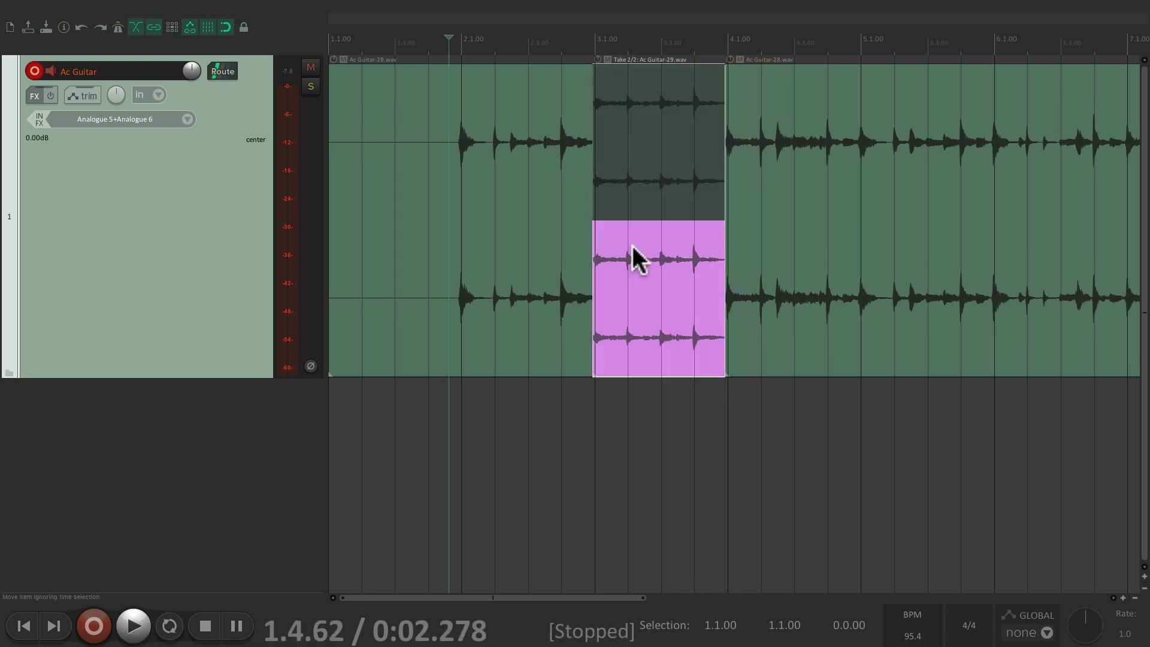
pyautogui.press('space')
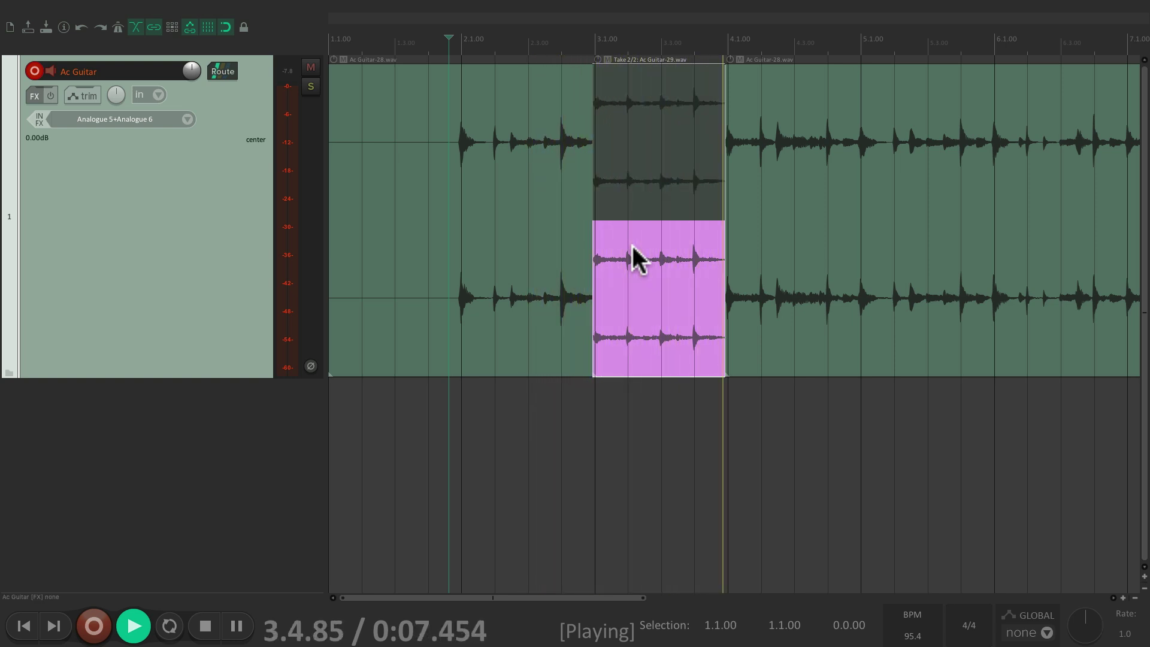
pyautogui.press('space')
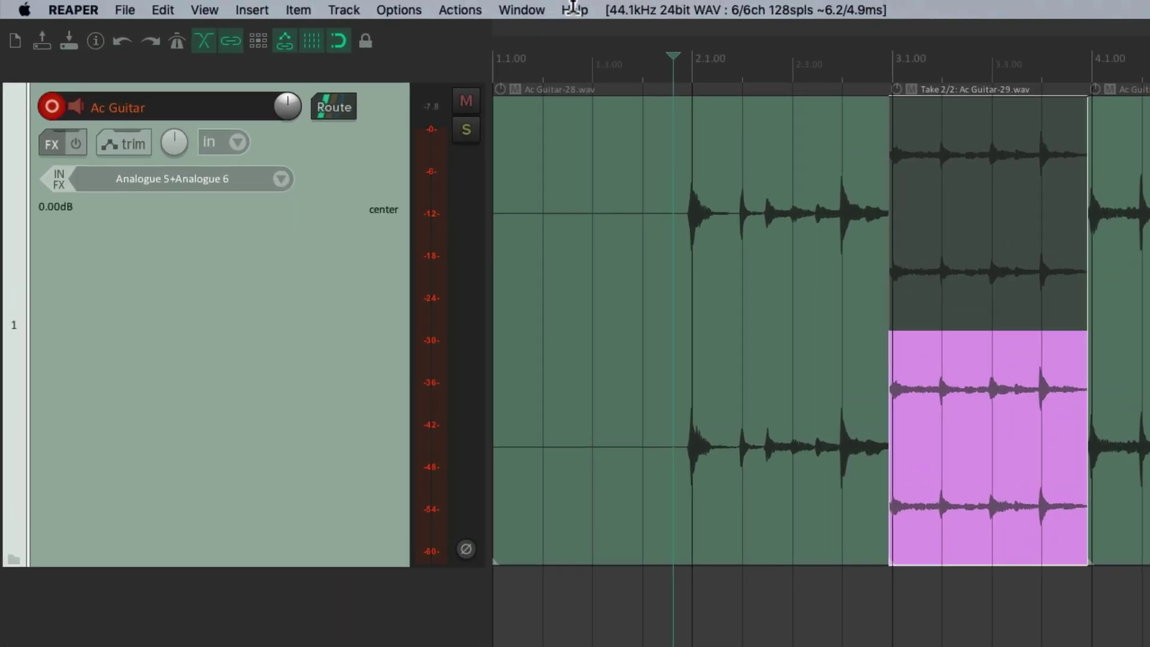
# Step: Crop the bar 3–4 item to its active take, Ac Guitar-29.wav
pyautogui.click(195, 7)
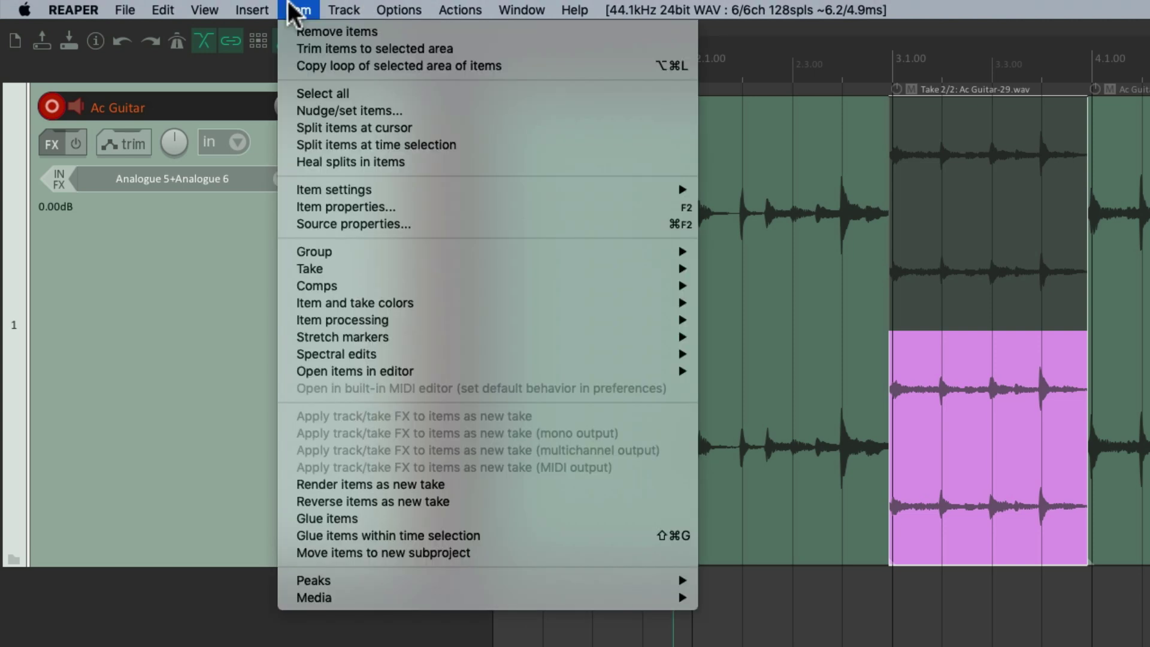
pyautogui.moveTo(295, 274)
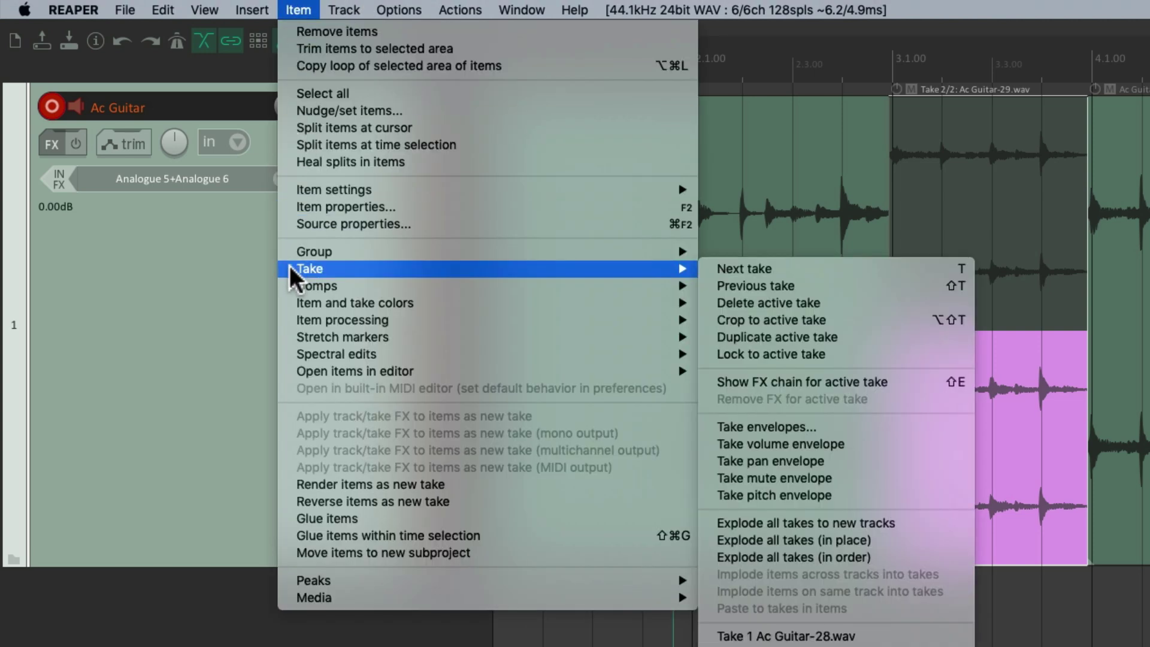
pyautogui.click(707, 320)
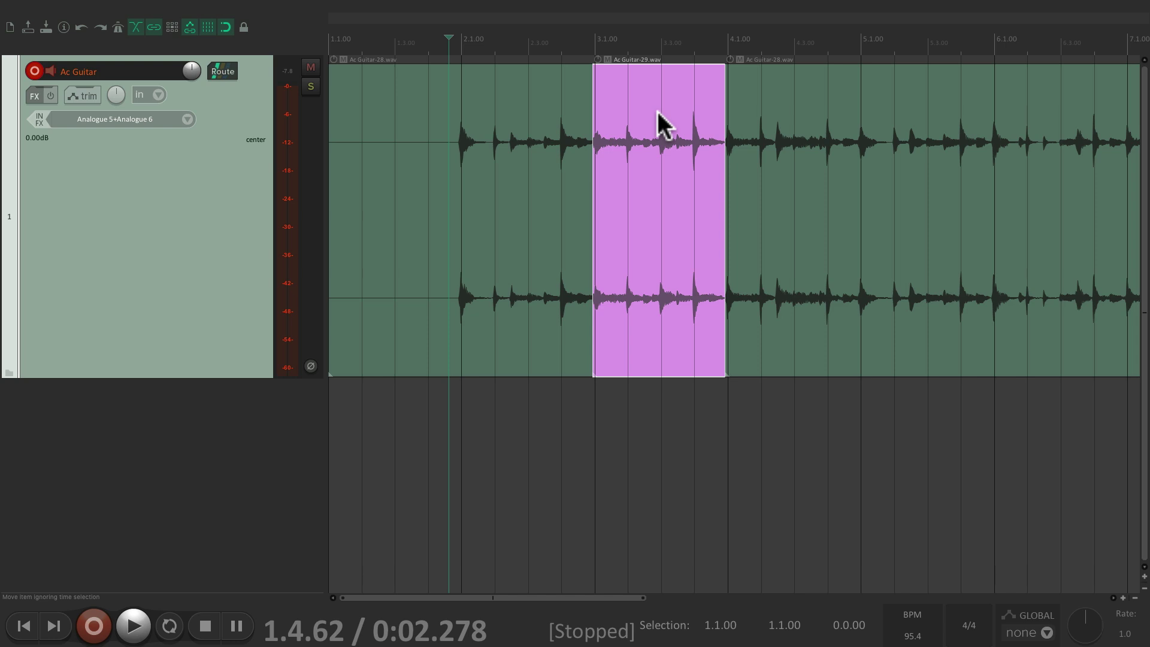
pyautogui.press('space')
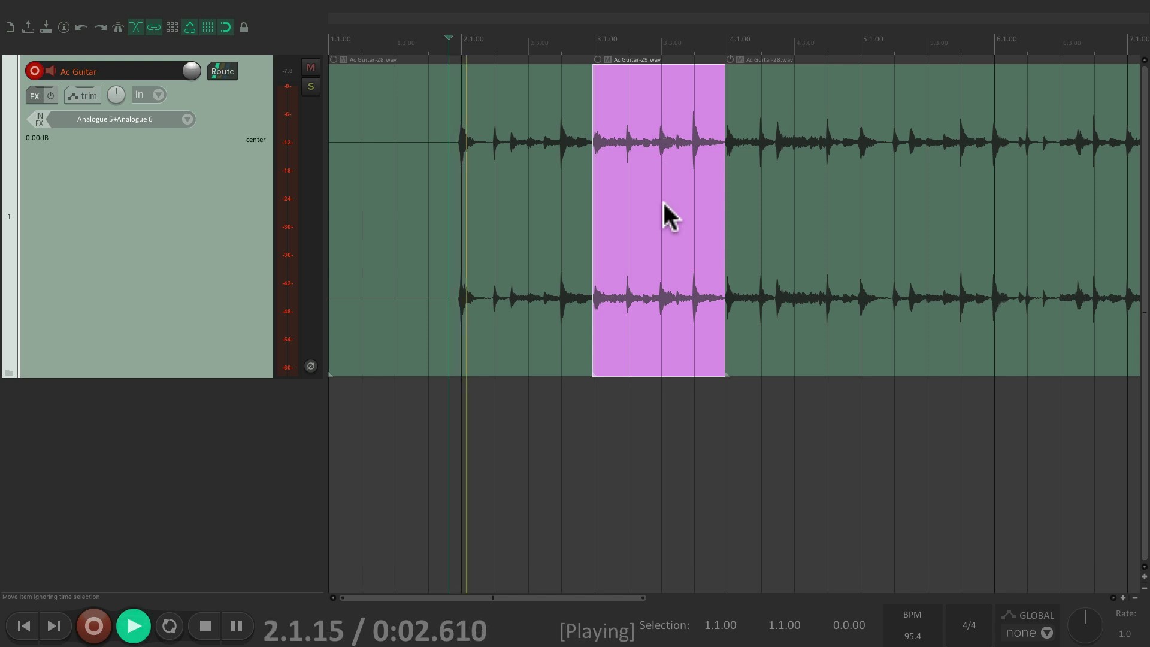
pyautogui.click(654, 84)
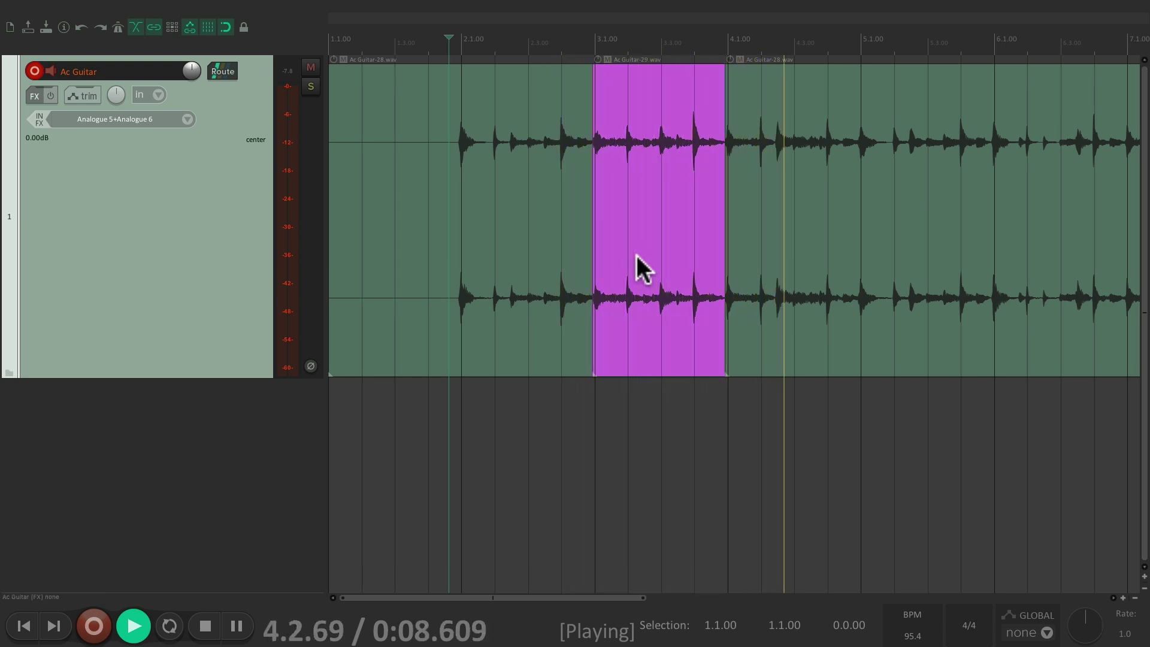
pyautogui.press('space')
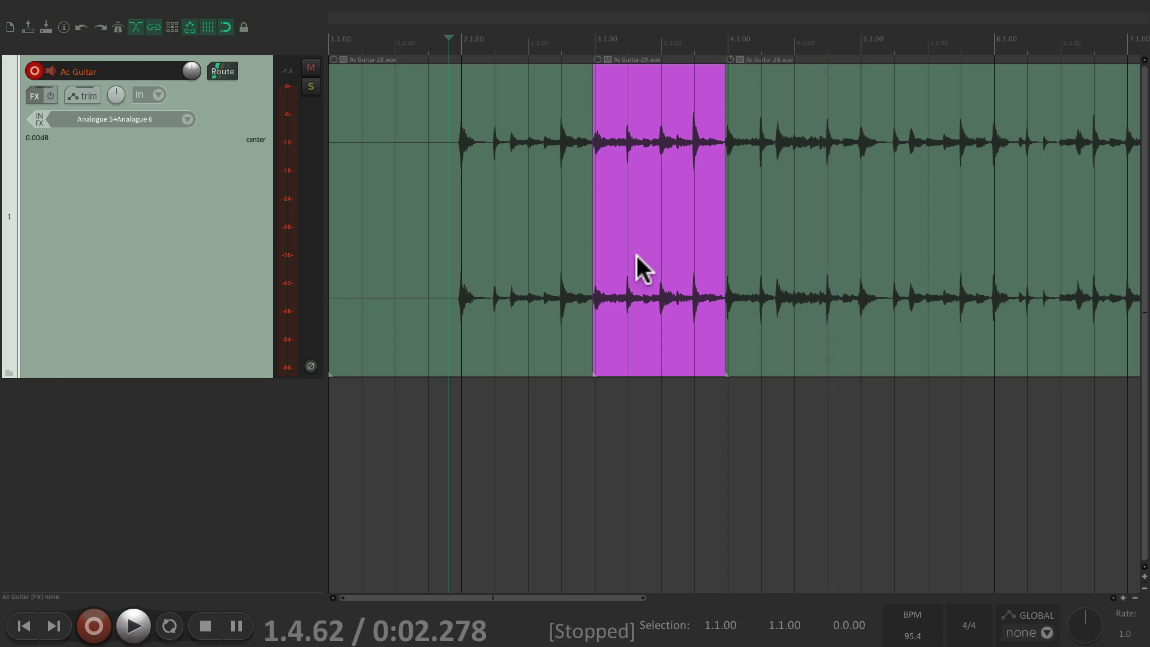
# Step: Zoom in and extend the Ac Guitar-29 take's start slightly before bar 3
pyautogui.scroll(5, 597, 177)
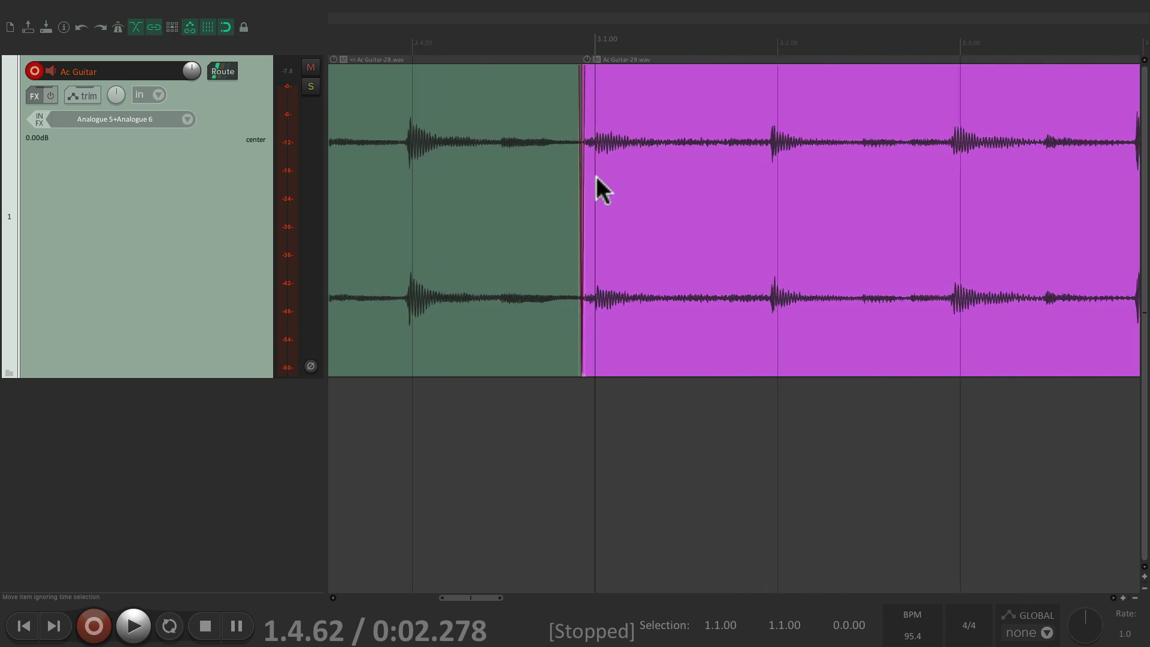
pyautogui.scroll(3, 597, 178)
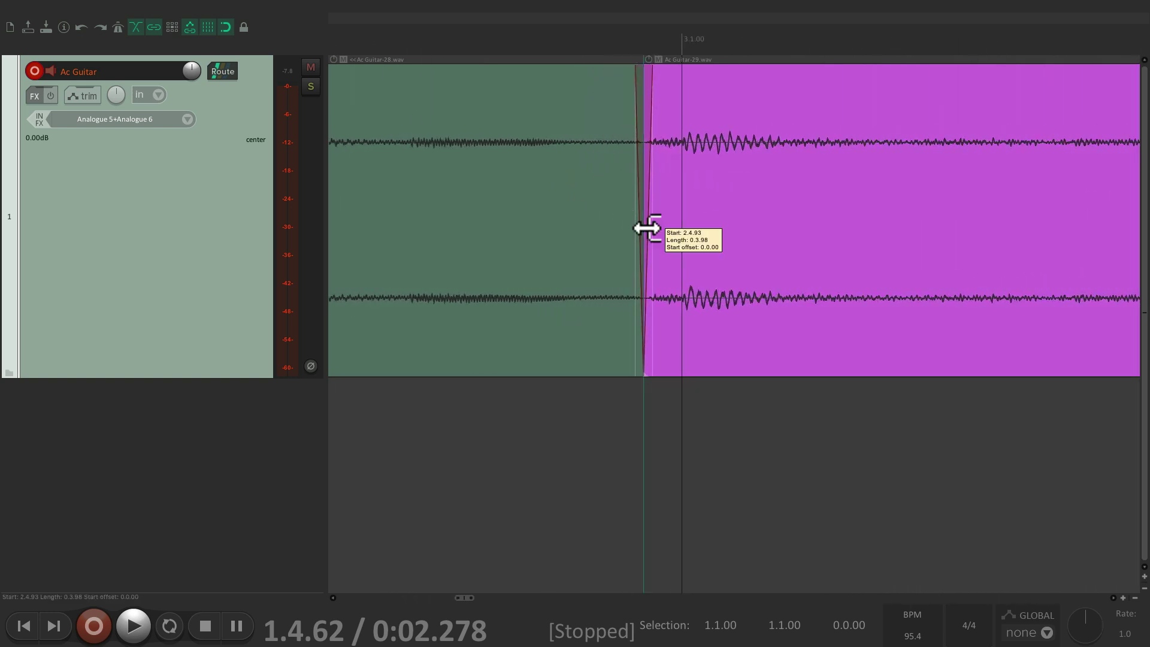
pyautogui.moveTo(646, 228); pyautogui.dragTo(610, 230)
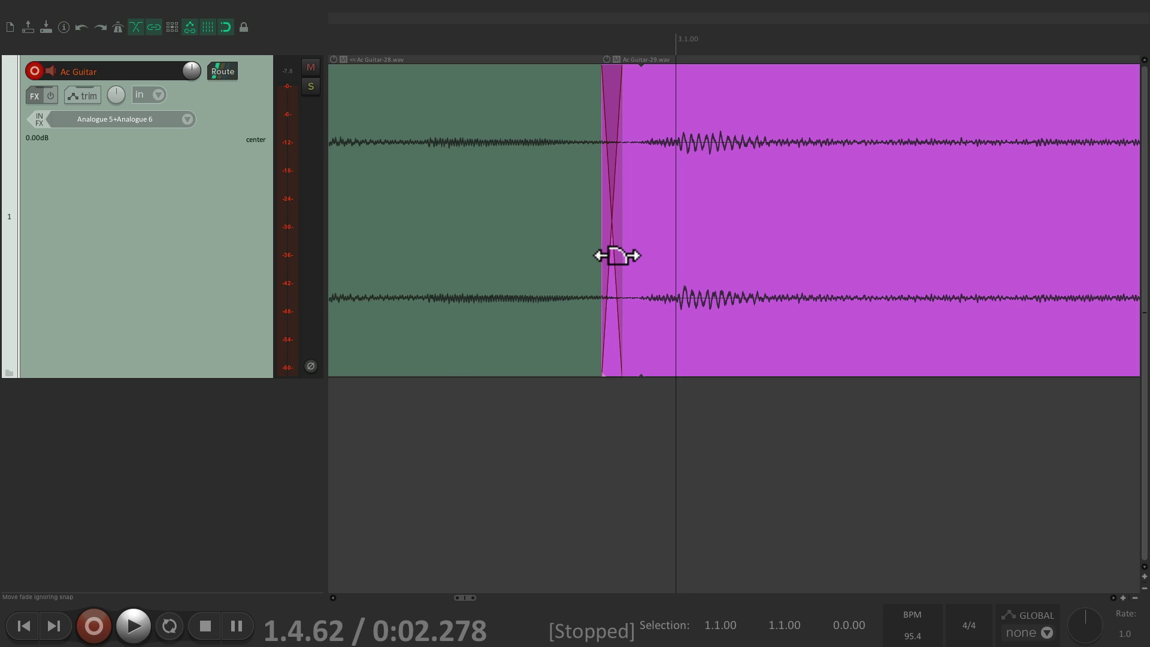
# Step: Set crossfades at both ends of Ac Guitar-29: a 0.0.07 fade-out and 0.0.04 before it
pyautogui.scroll(-3, 617, 255)
pyautogui.hscroll(5, 616, 255)
pyautogui.scroll(3, 617, 255)
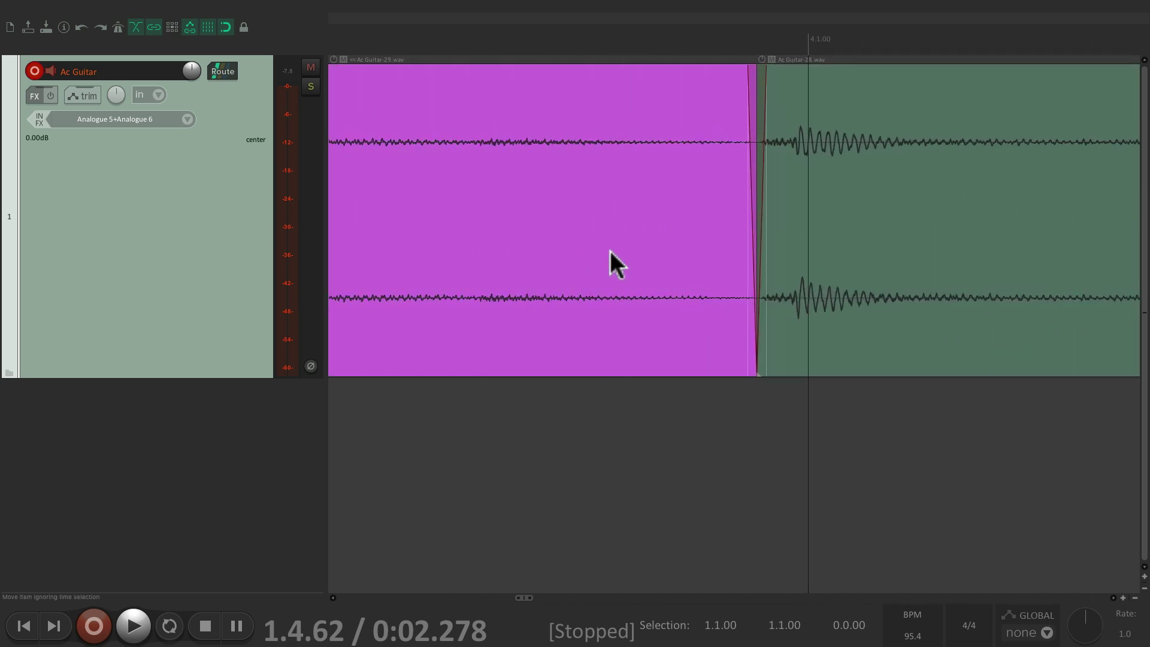
pyautogui.moveTo(755, 244); pyautogui.dragTo(727, 231)
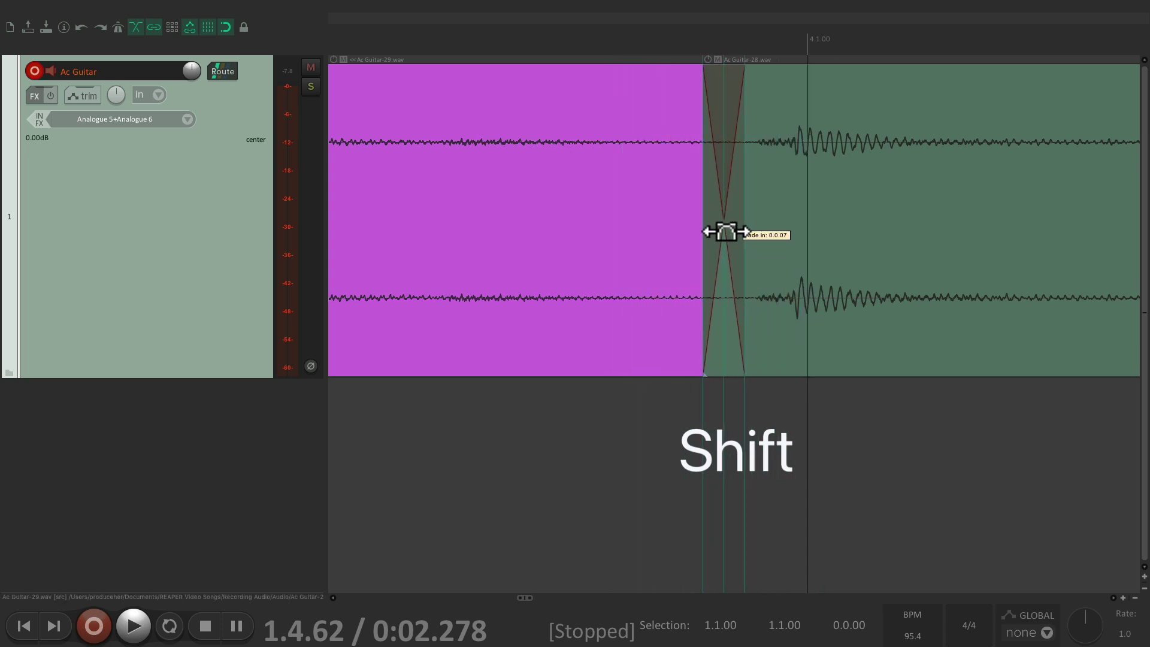
pyautogui.scroll(-8, 737, 252)
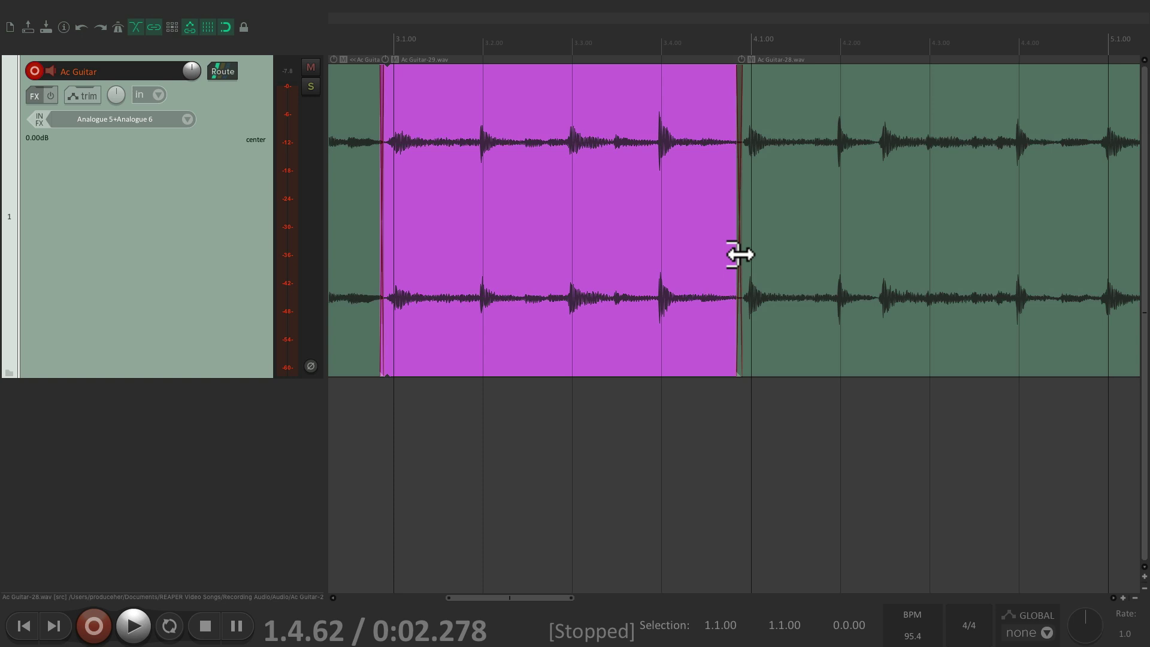
pyautogui.moveTo(740, 232)
pyautogui.mouseDown()
pyautogui.moveTo(851, 235)
pyautogui.moveTo(733, 233)
pyautogui.mouseUp()
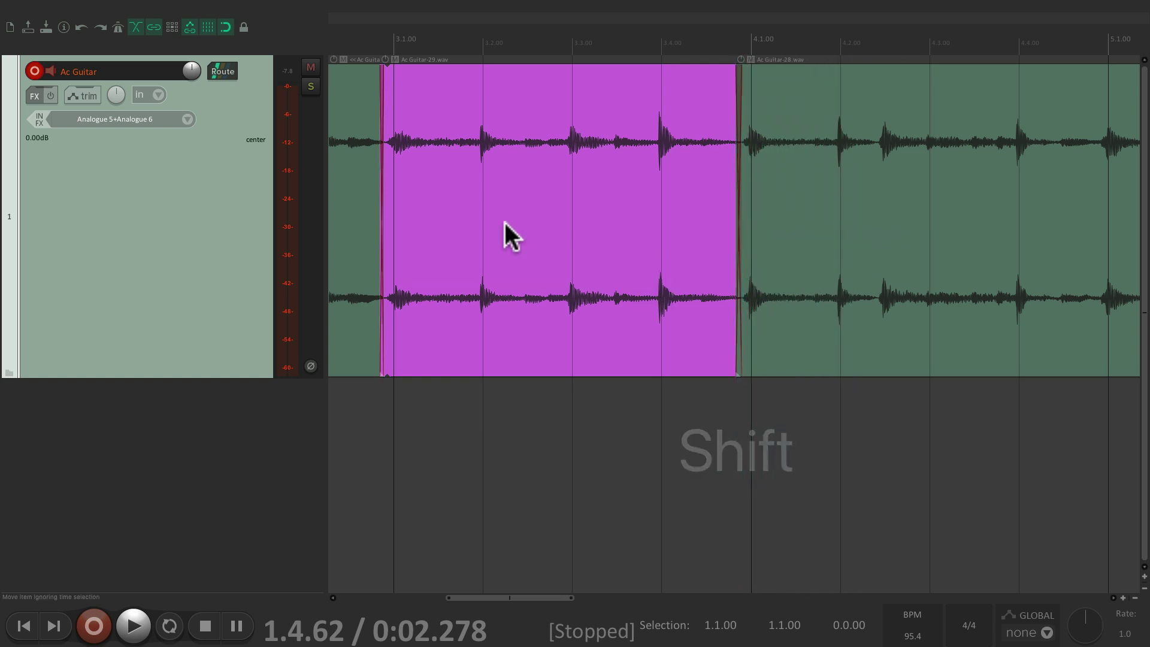
pyautogui.hscroll(-3, 390, 205)
pyautogui.moveTo(449, 205)
pyautogui.mouseDown()
pyautogui.moveTo(413, 207)
pyautogui.moveTo(477, 208)
pyautogui.moveTo(369, 210)
pyautogui.moveTo(461, 217)
pyautogui.mouseUp()
pyautogui.scroll(-3, 529, 233)
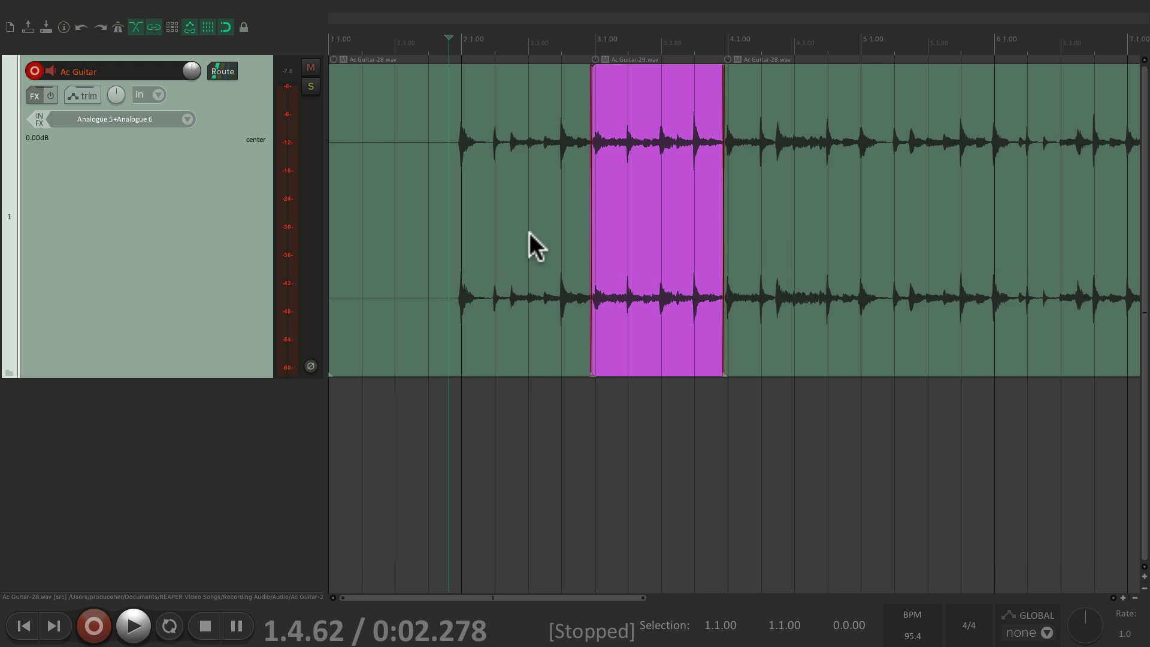
# Step: Delete the Ac Guitar-29 take and left Ac Guitar-28 piece, then extend the remaining item to 1.1.00
pyautogui.click(681, 130)
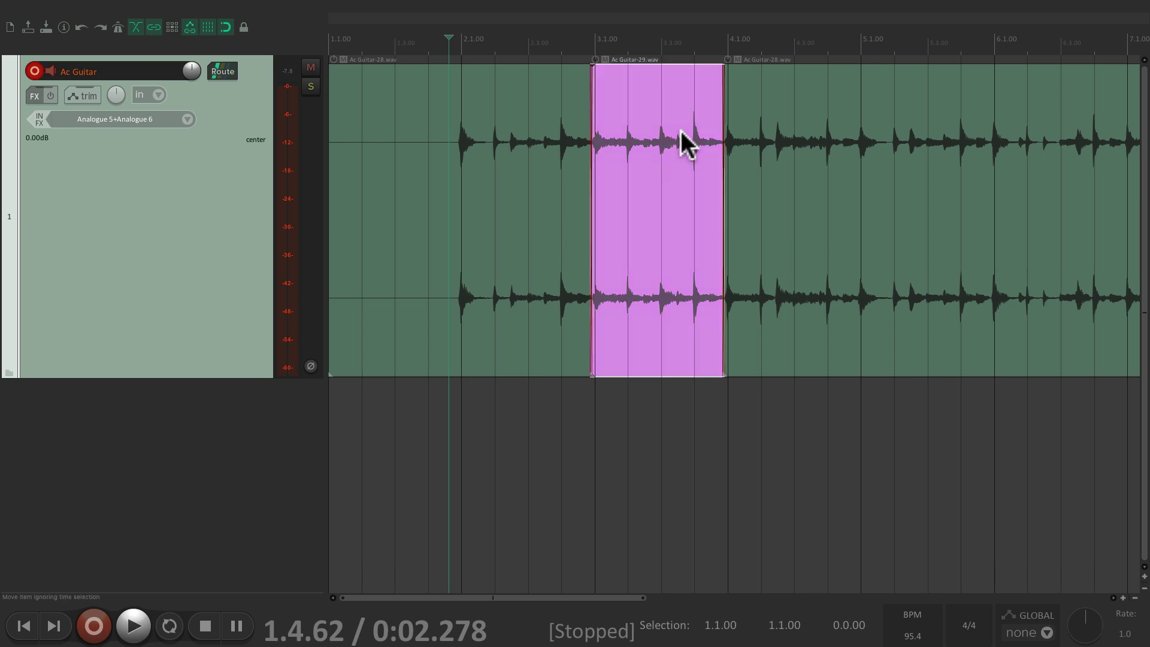
pyautogui.press('Delete')
pyautogui.click(552, 147)
pyautogui.press('Delete')
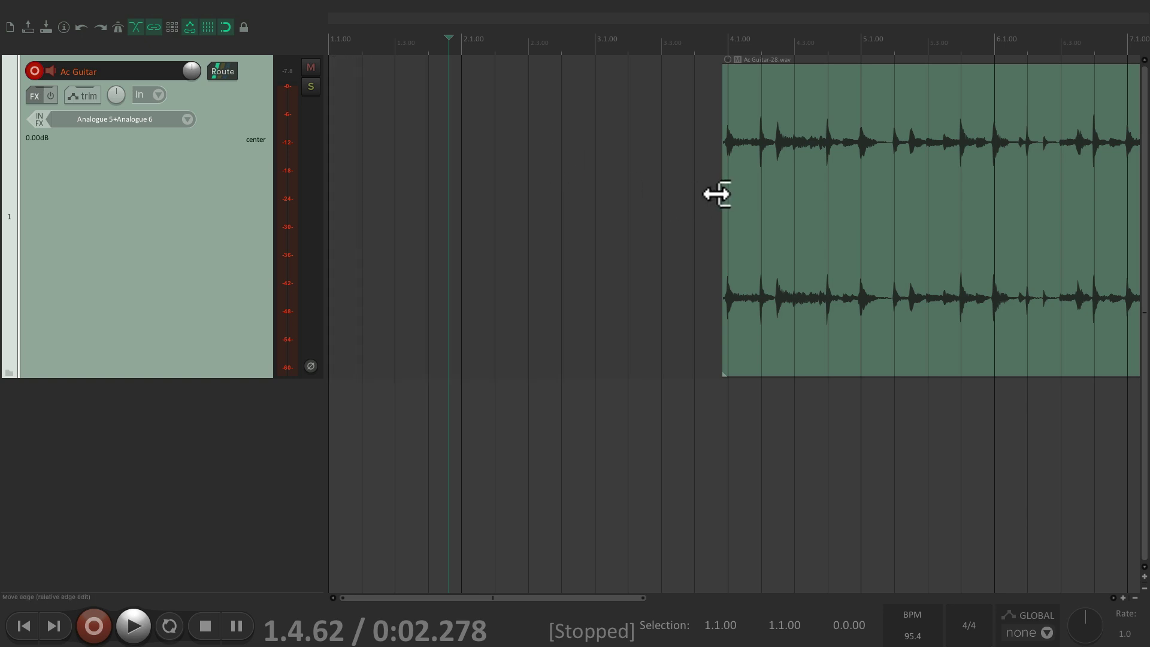
pyautogui.moveTo(717, 194); pyautogui.dragTo(287, 186)
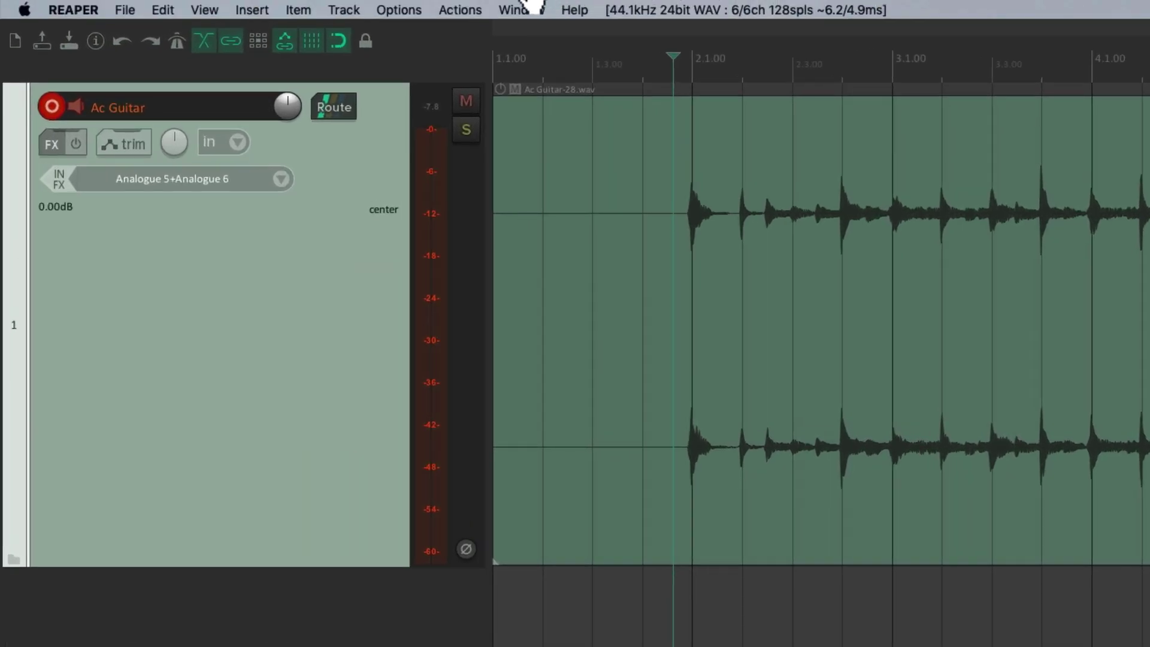
# Step: Set overlapping new recordings to trim existing items behind them (tape mode) in Options
pyautogui.click(401, 9)
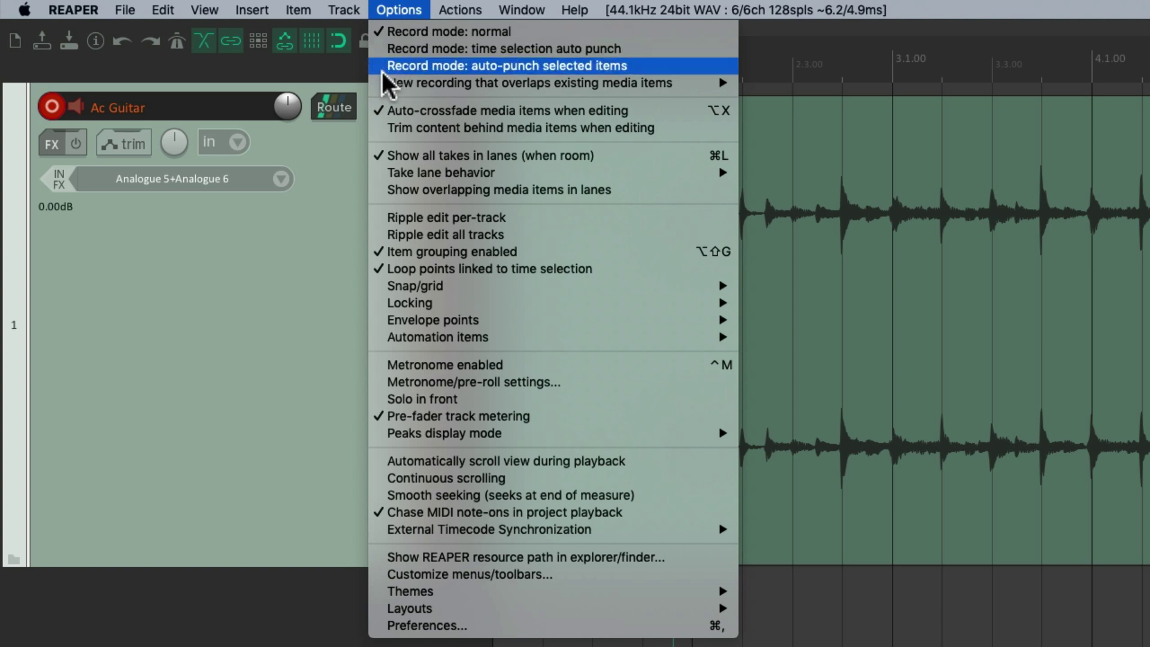
pyautogui.moveTo(379, 85)
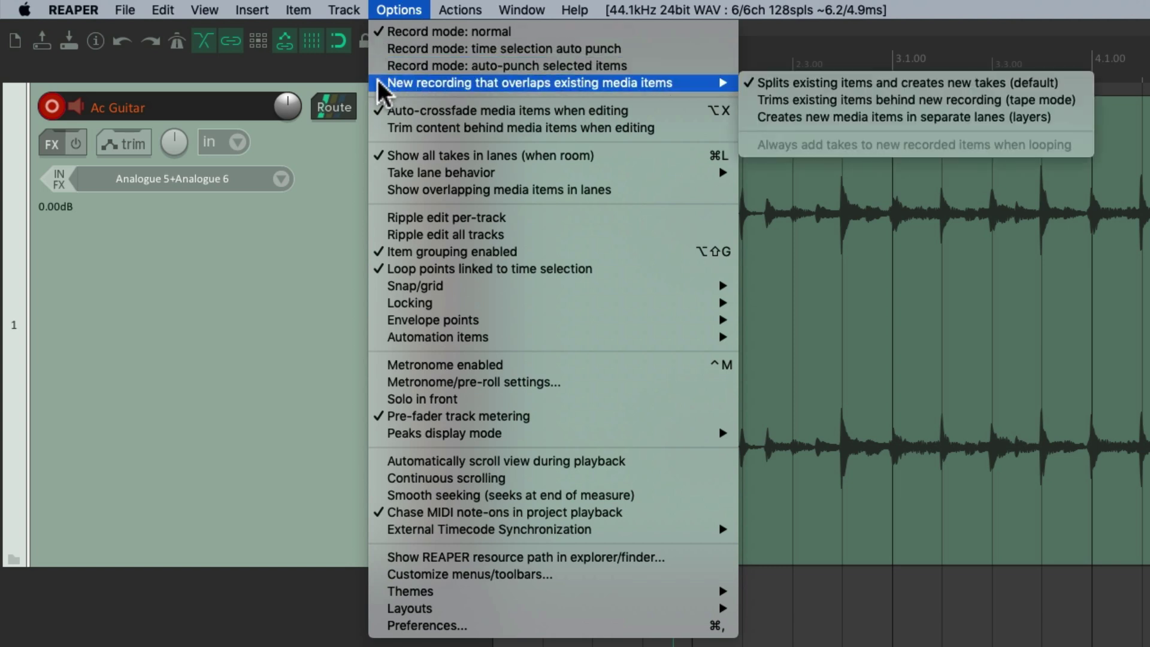
pyautogui.click(746, 100)
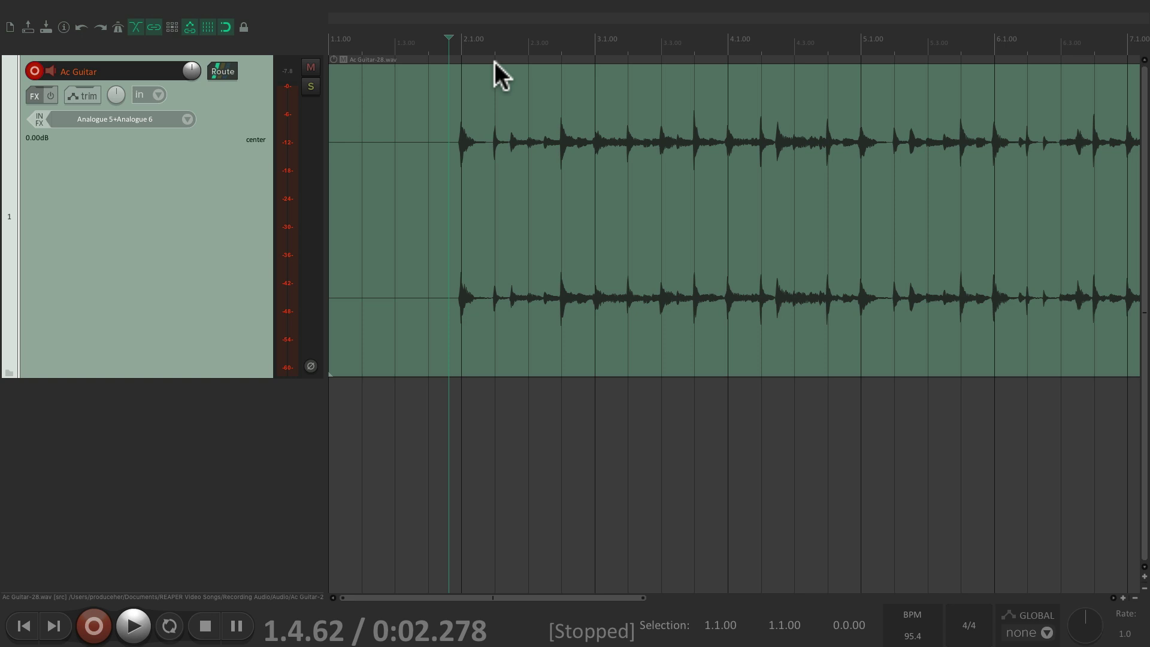
# Step: Play from the project start and manually punch-record Ac Guitar-30 from bar 3 to bar 4
pyautogui.press('Home')
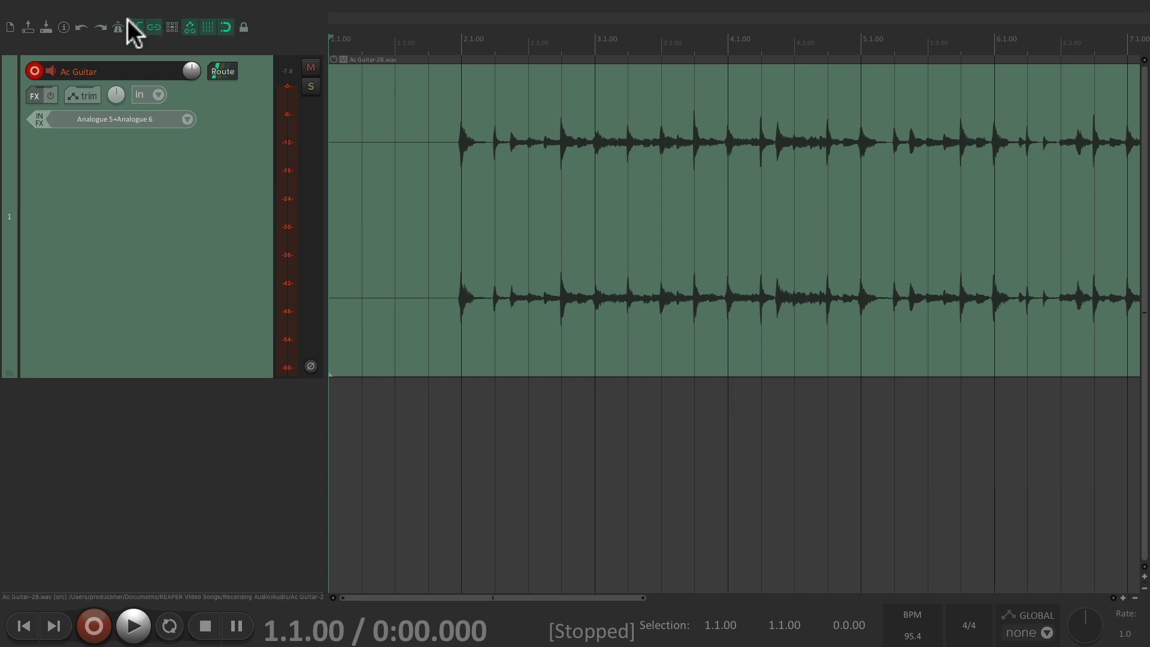
pyautogui.press('space')
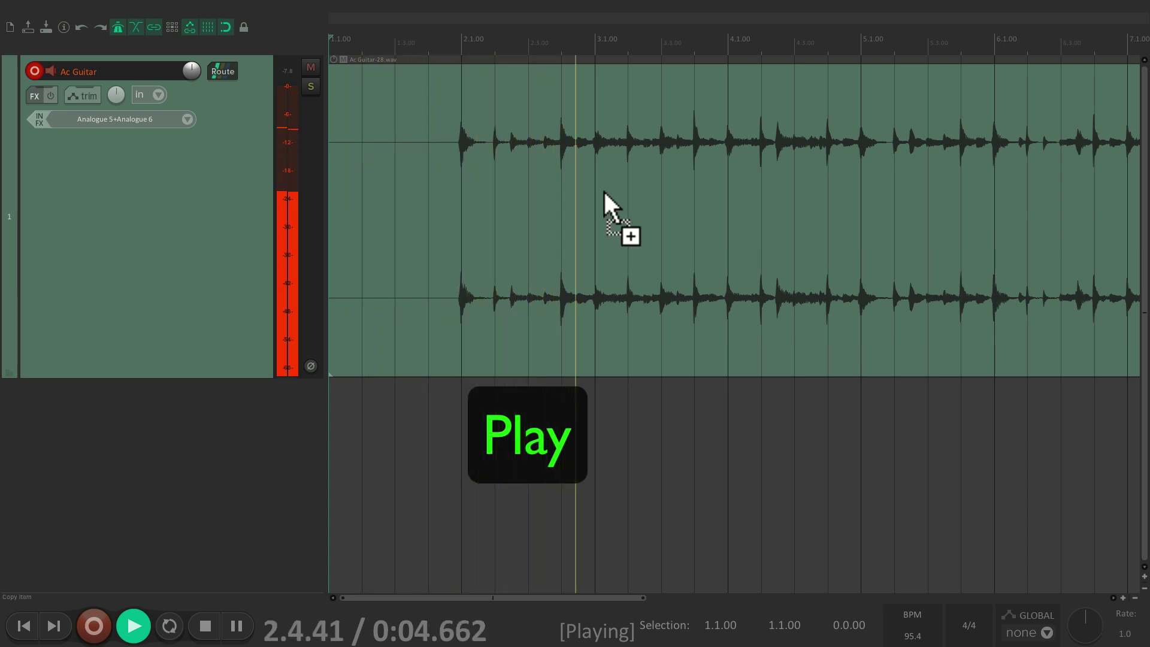
pyautogui.hotkey('ctrl', 'r')
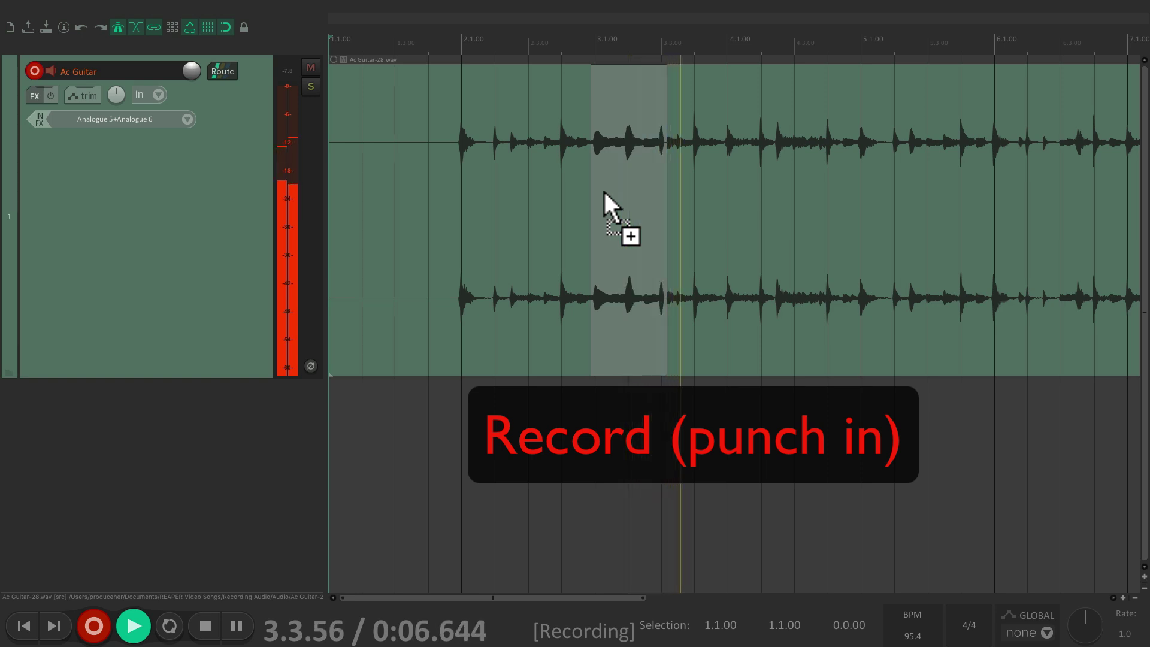
pyautogui.hotkey('ctrl', 'r')
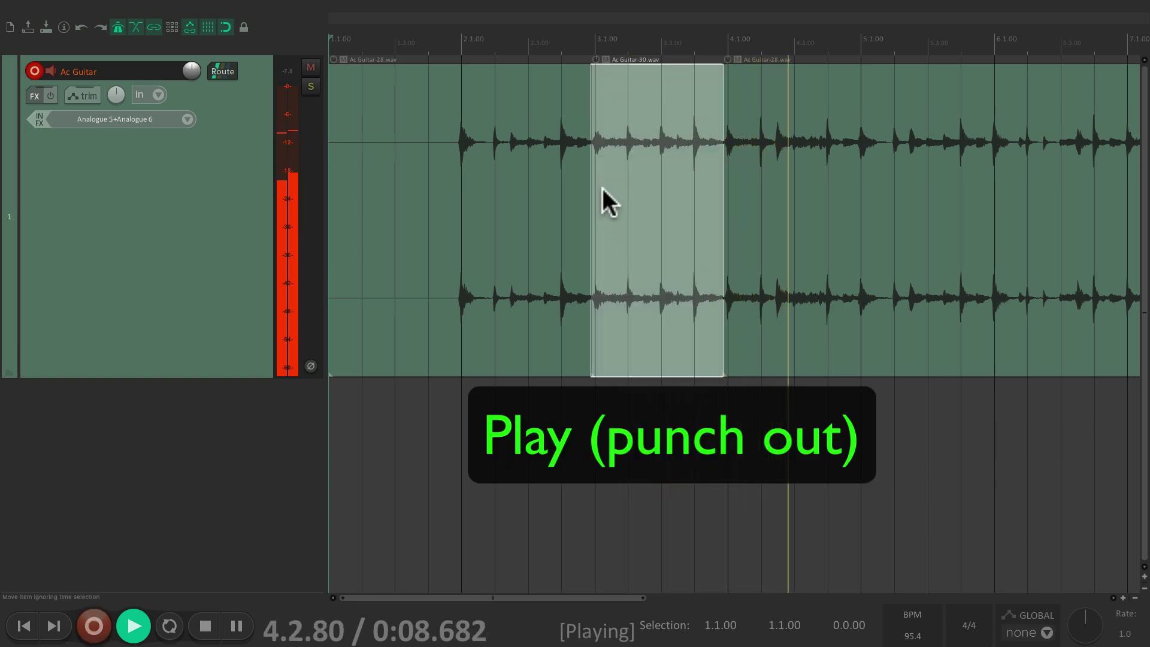
pyautogui.press('space')
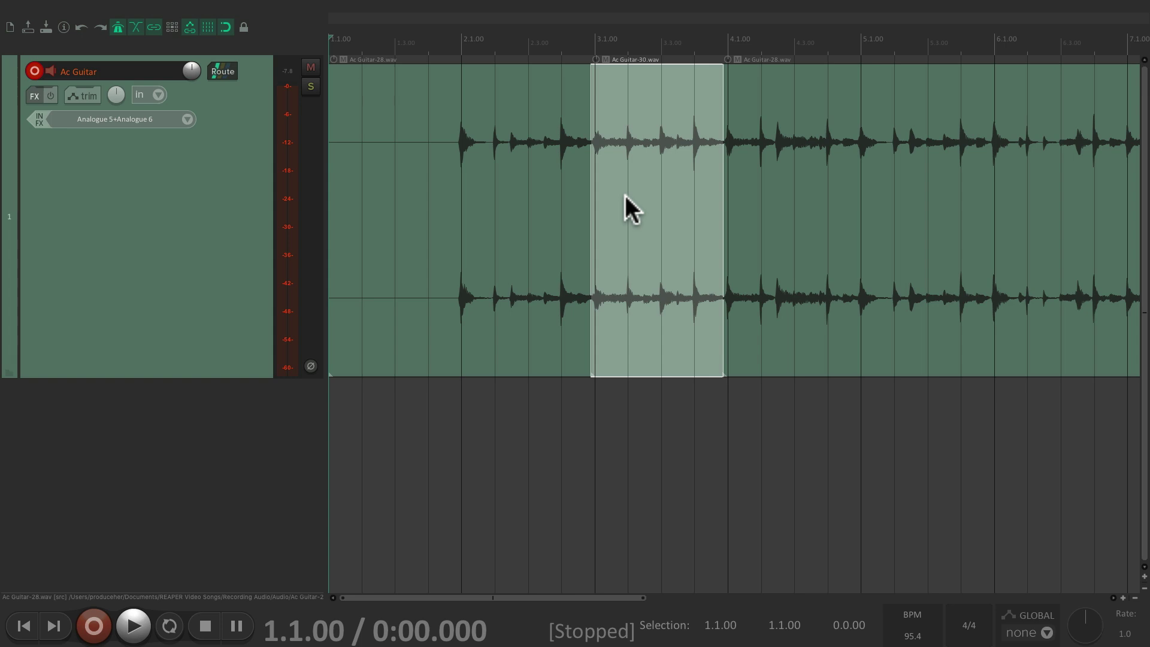
# Step: Delete the Ac Guitar-30 take and switch record mode to time selection auto punch
pyautogui.press('Delete')
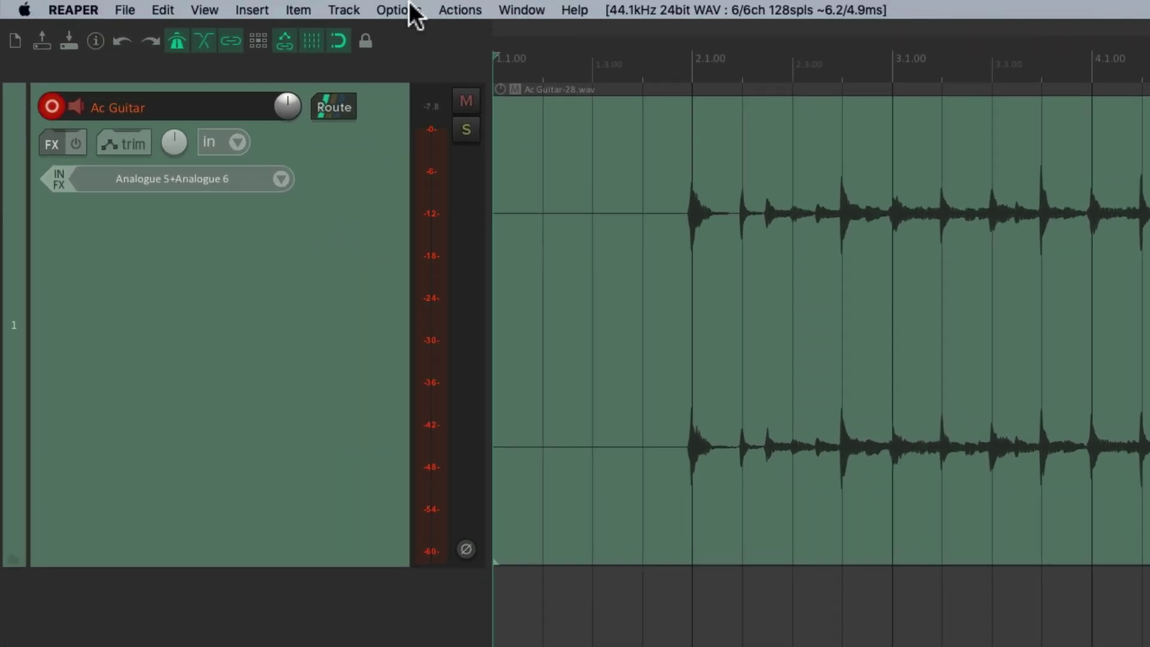
pyautogui.click(271, 7)
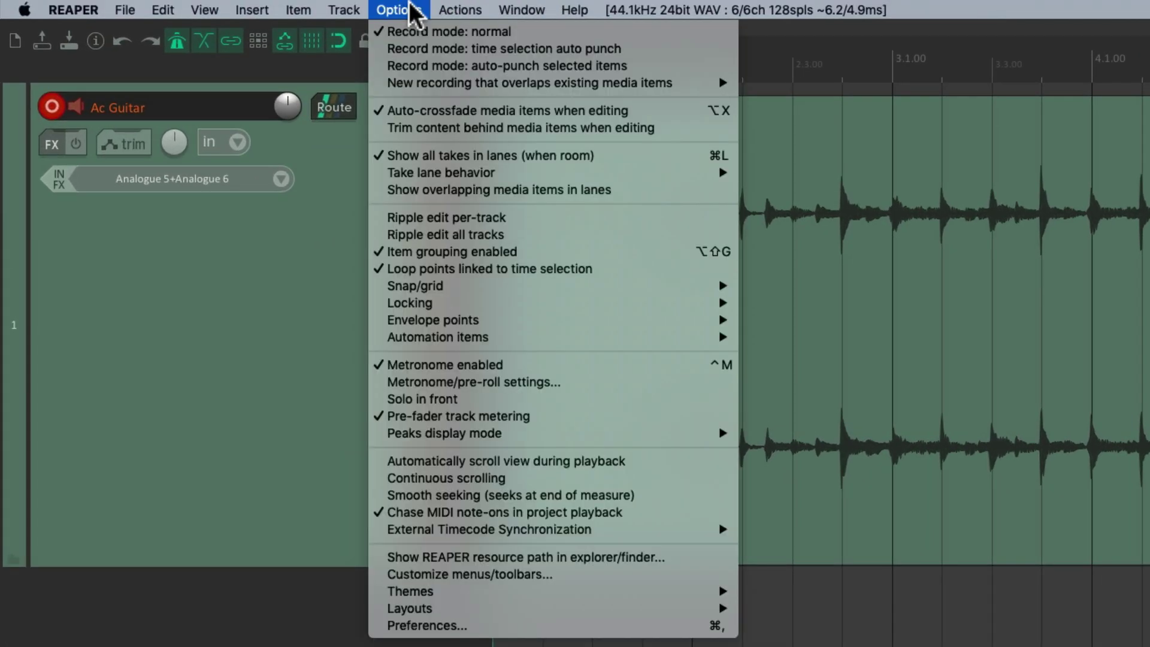
pyautogui.click(383, 49)
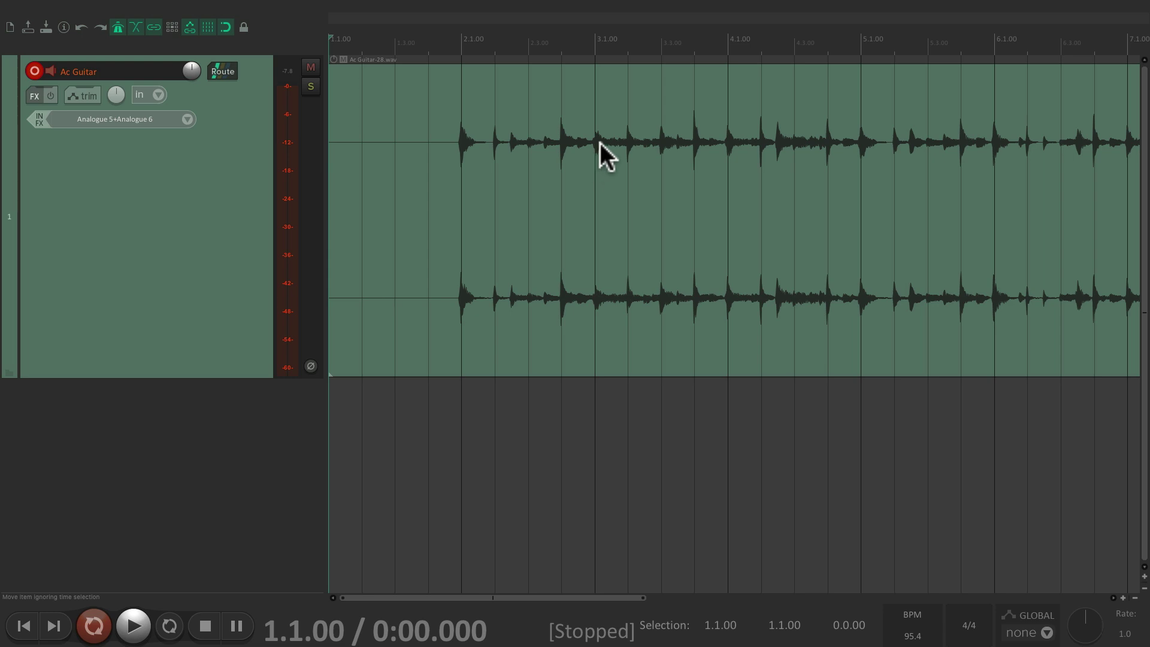
# Step: Select bar 3 as the time selection and auto-punch record Ac Guitar-31 over it
pyautogui.moveTo(600, 48); pyautogui.dragTo(724, 52)
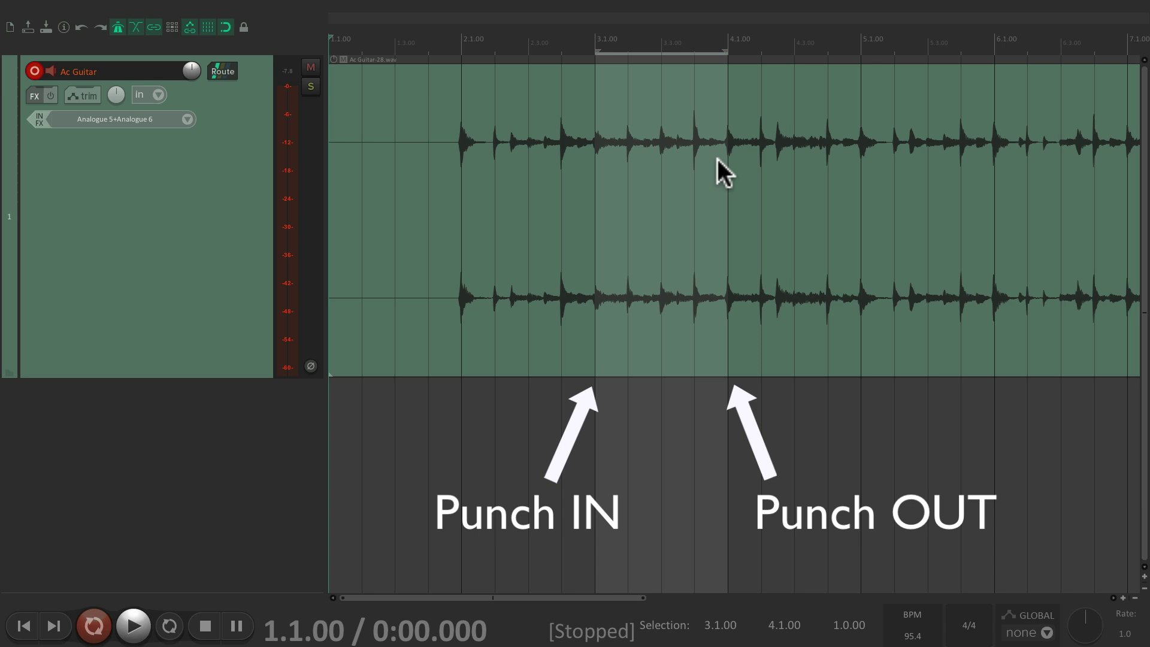
pyautogui.click(94, 626)
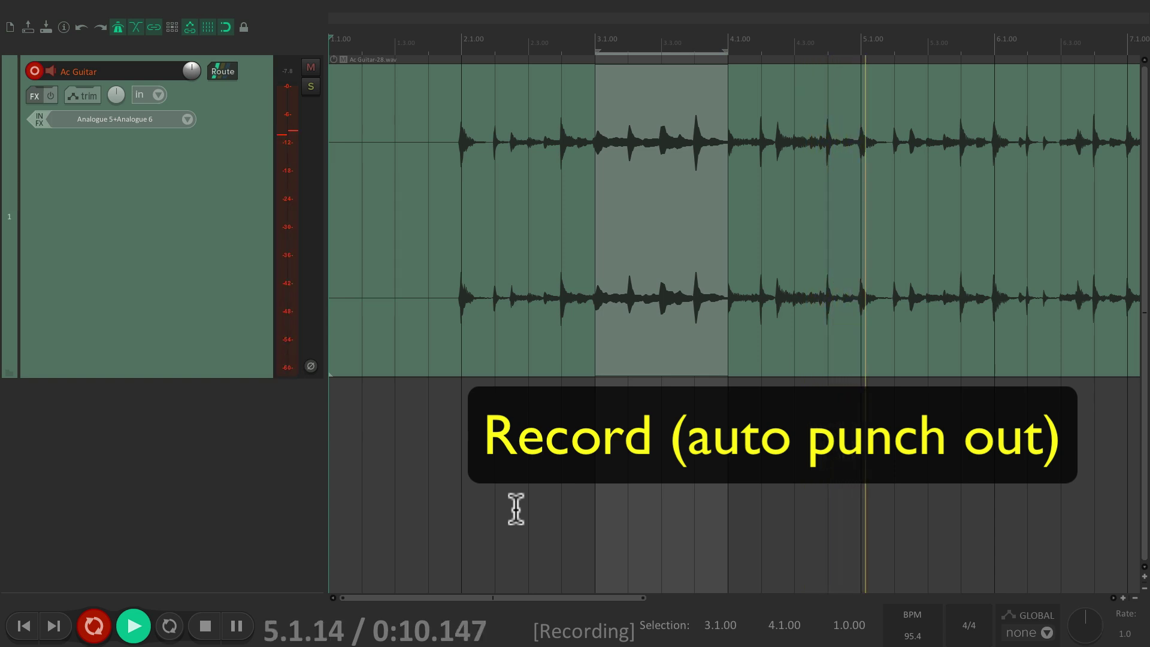
pyautogui.press('space')
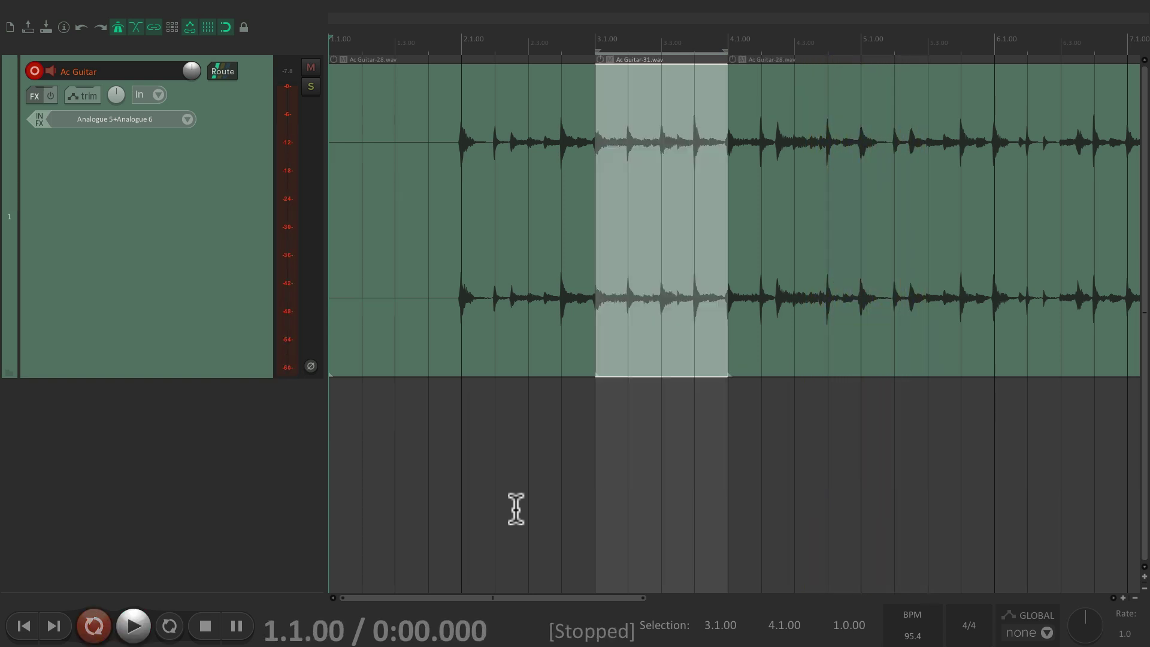
pyautogui.press('Escape')
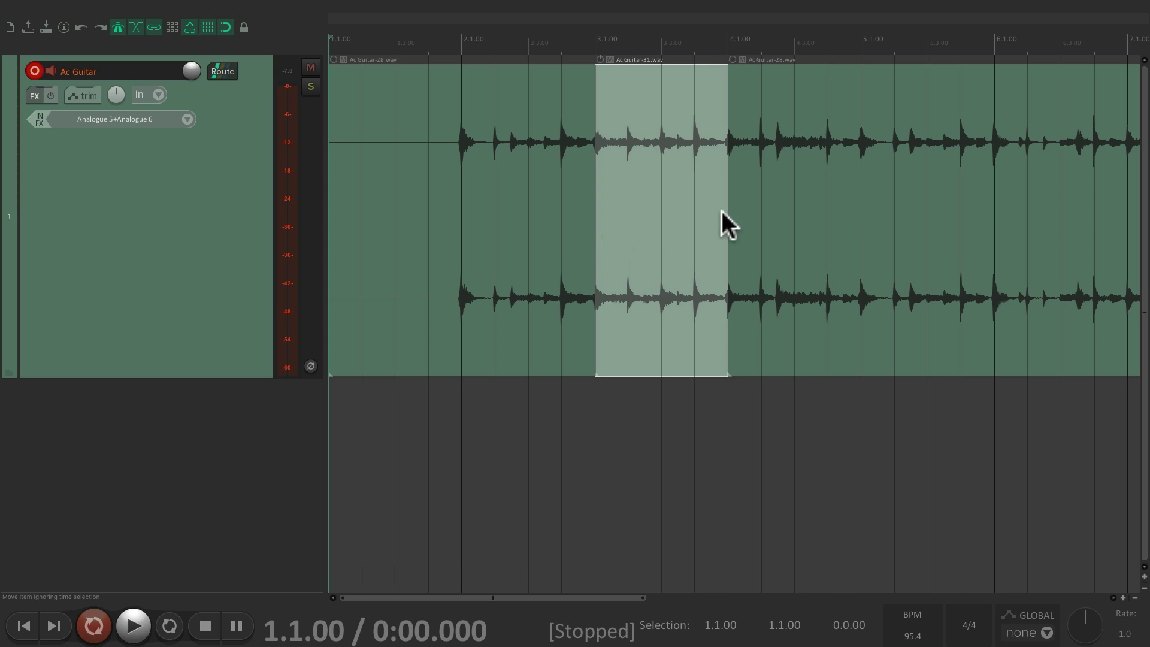
# Step: Undo the Ac Guitar-31 take and switch record mode to auto-punch selected items
pyautogui.hotkey('ctrl', 'z')
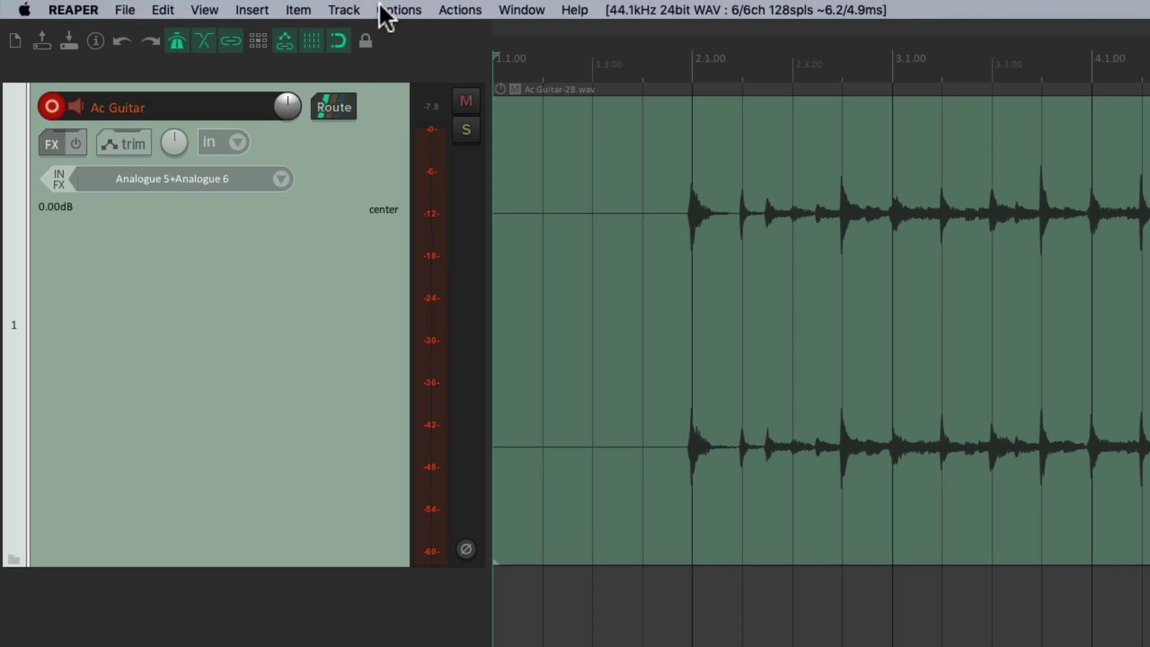
pyautogui.click(382, 10)
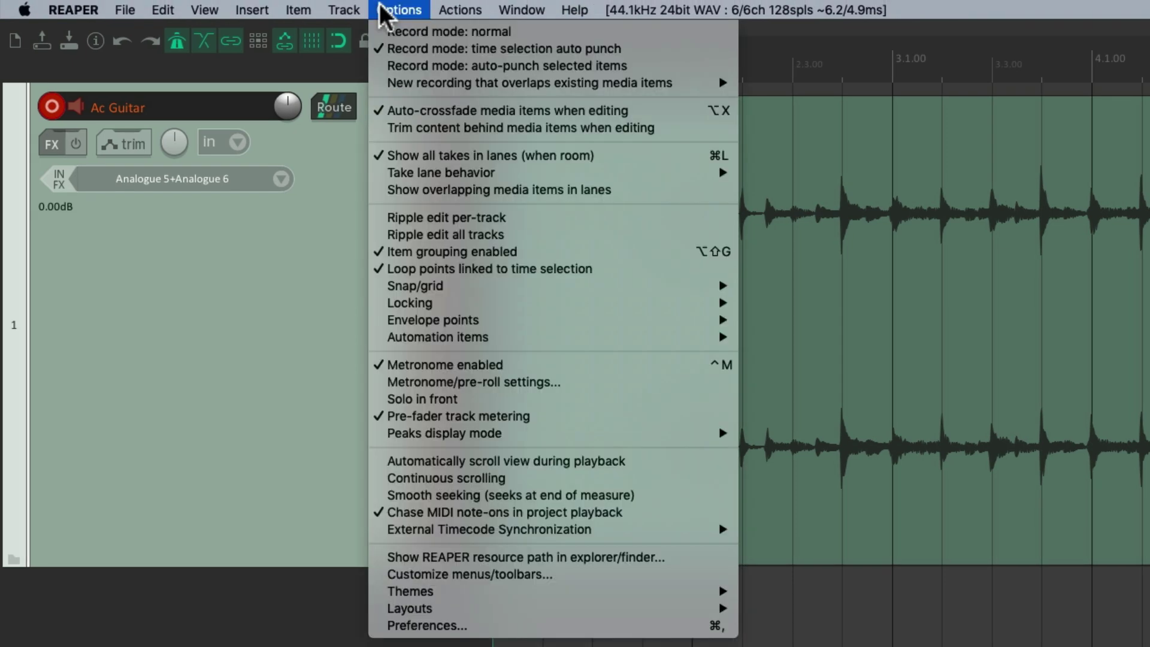
pyautogui.click(376, 66)
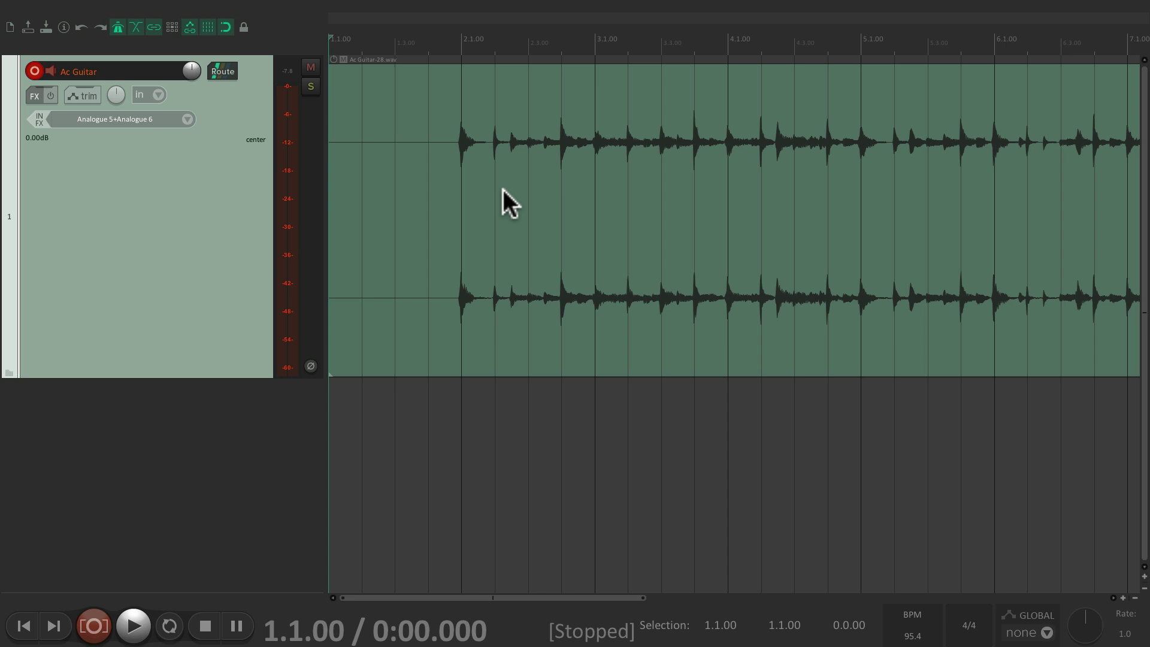
# Step: Split the Ac Guitar-28 item at 3.1.00, 4.1.00, 5.1.00 and 6.1.00
pyautogui.click(594, 285)
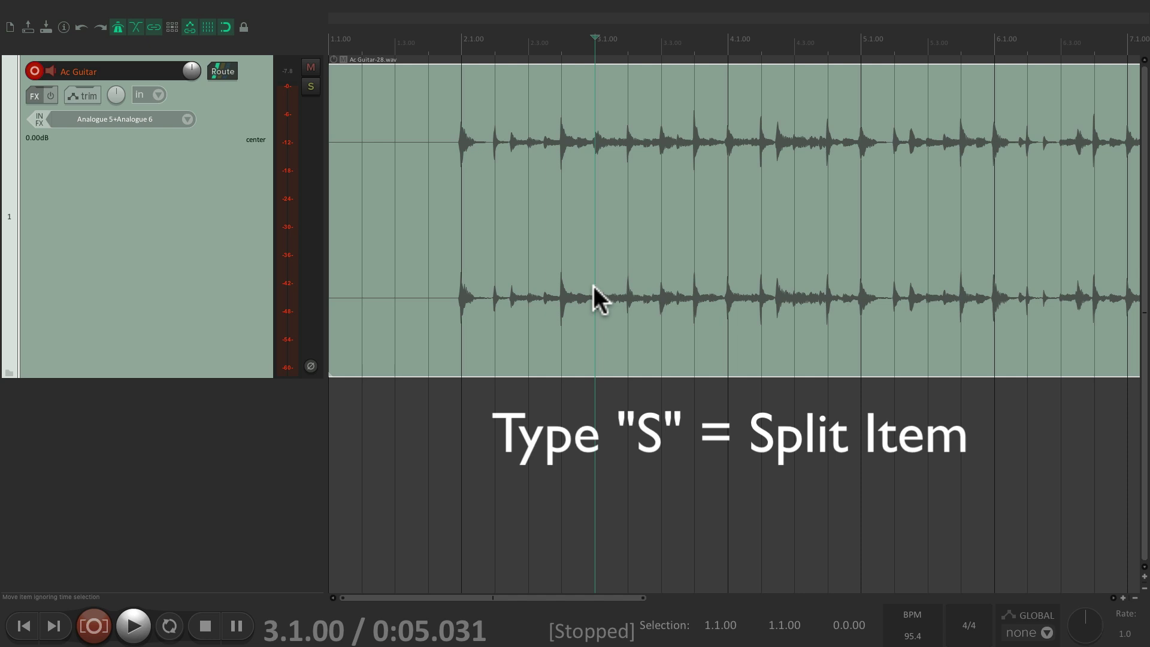
pyautogui.press('s')
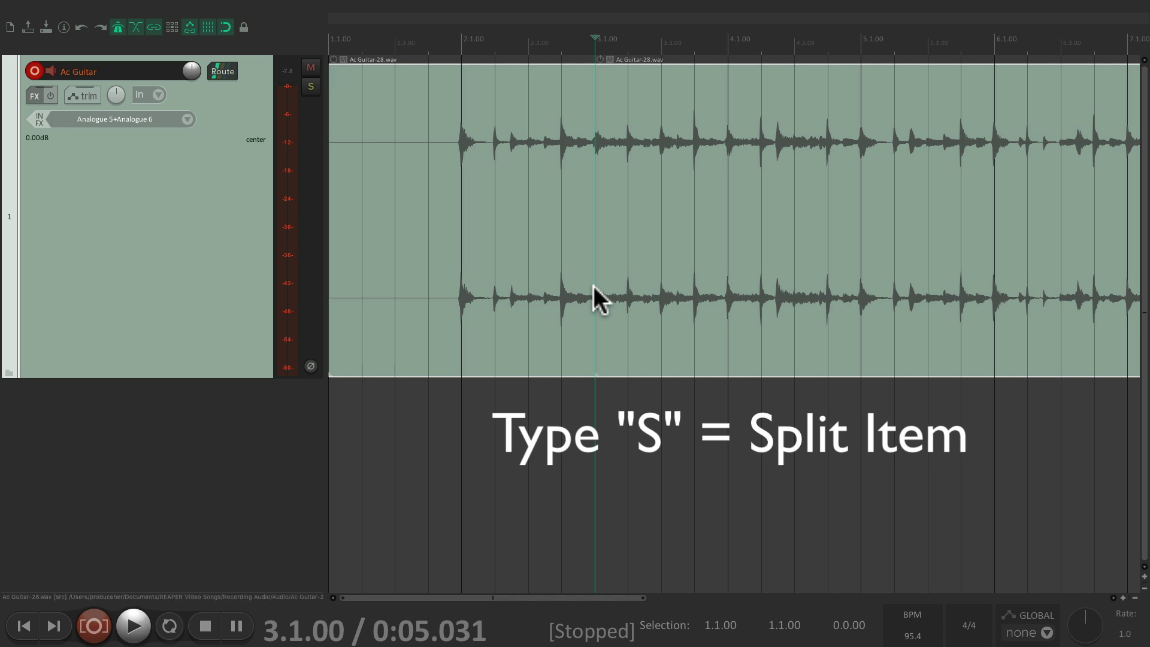
pyautogui.click(726, 300)
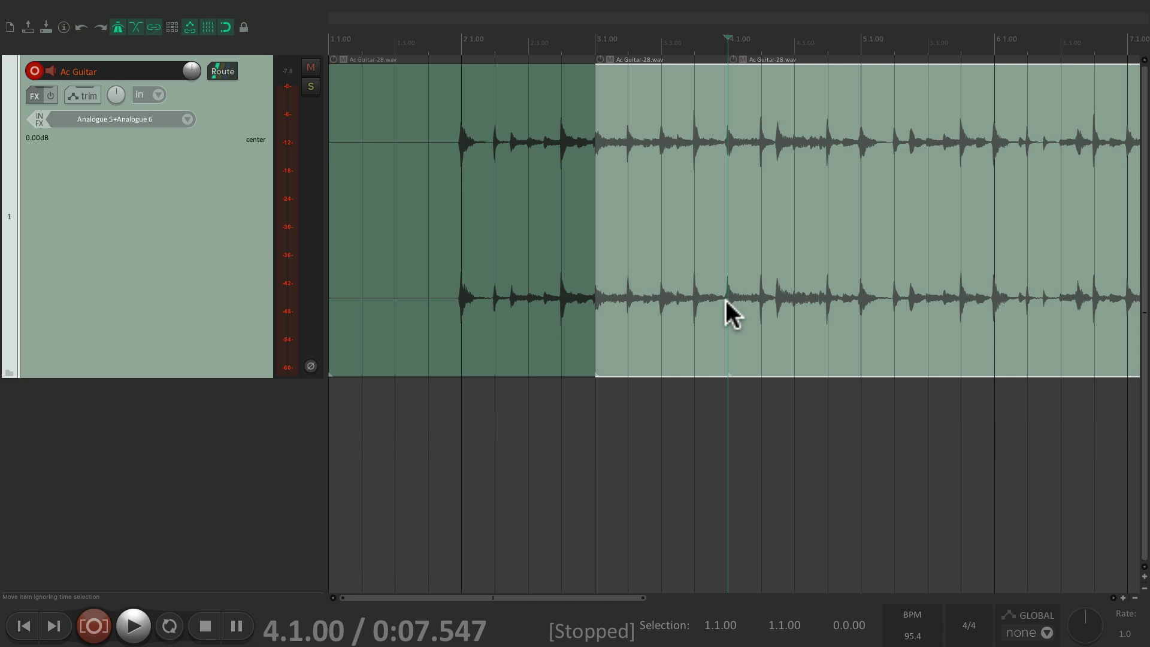
pyautogui.press('s')
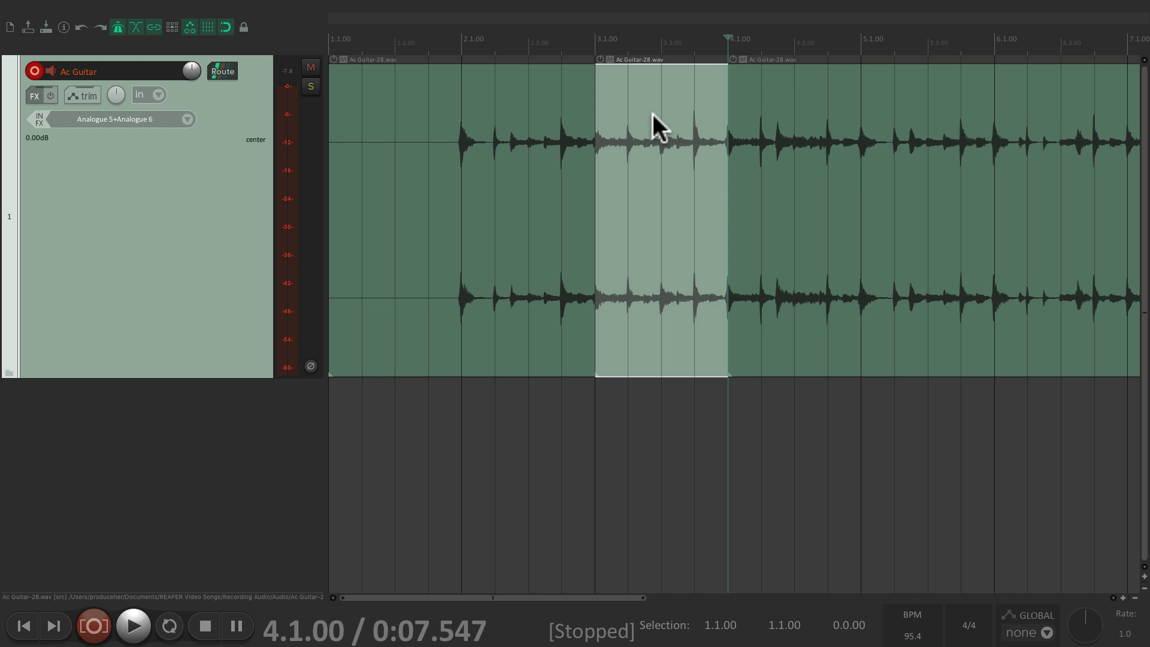
pyautogui.click(861, 185)
pyautogui.click(858, 239)
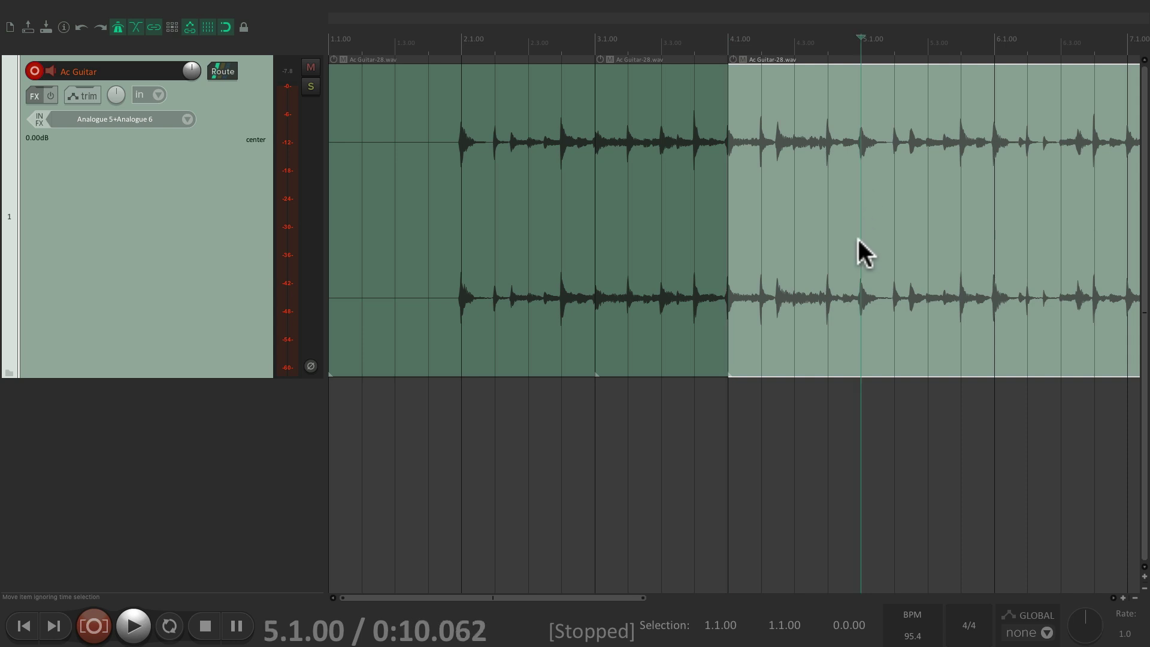
pyautogui.press('s')
pyautogui.click(992, 227)
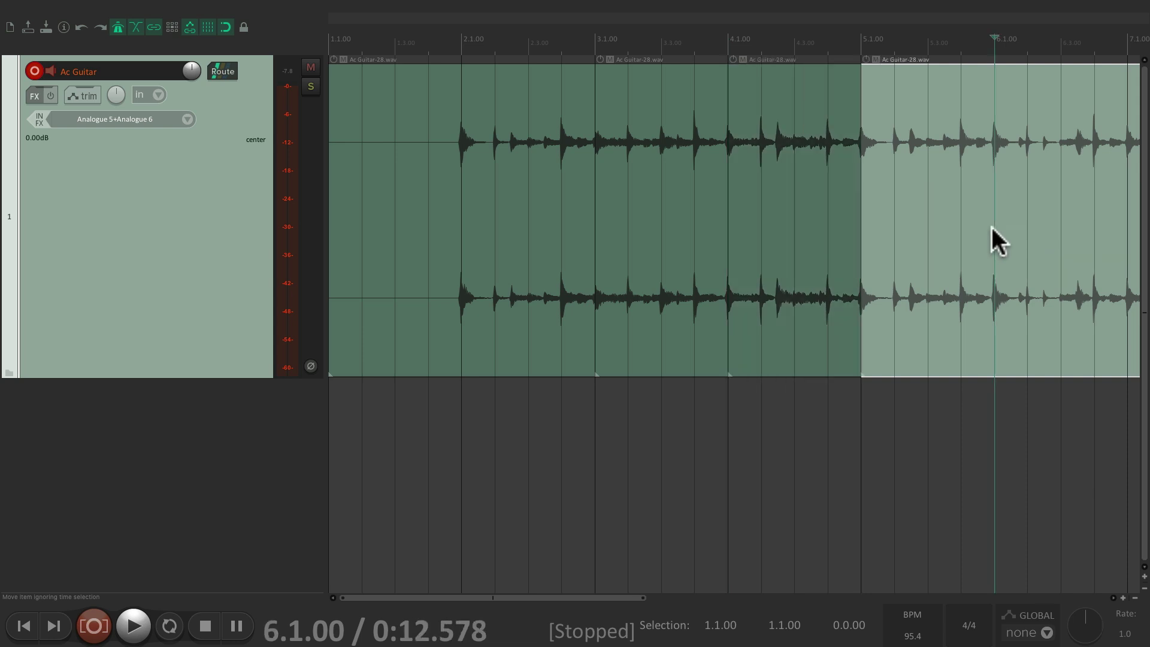
pyautogui.press('s')
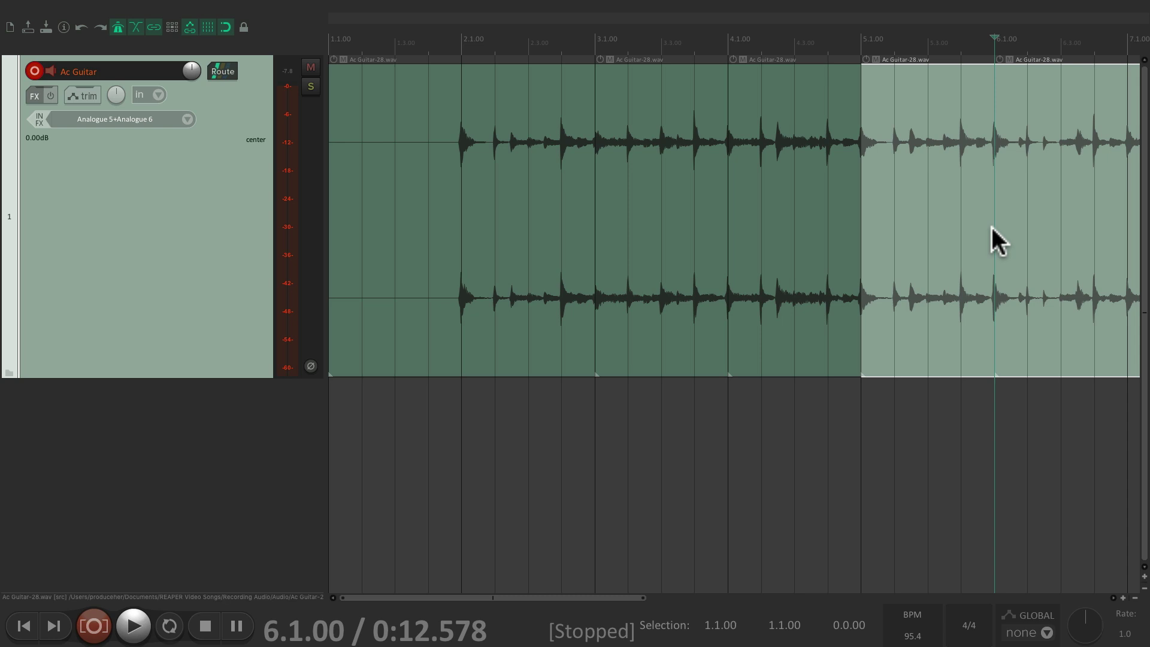
# Step: Select the bar 3–4 and bar 5–6 pieces, then return to the project start
pyautogui.click(633, 108)
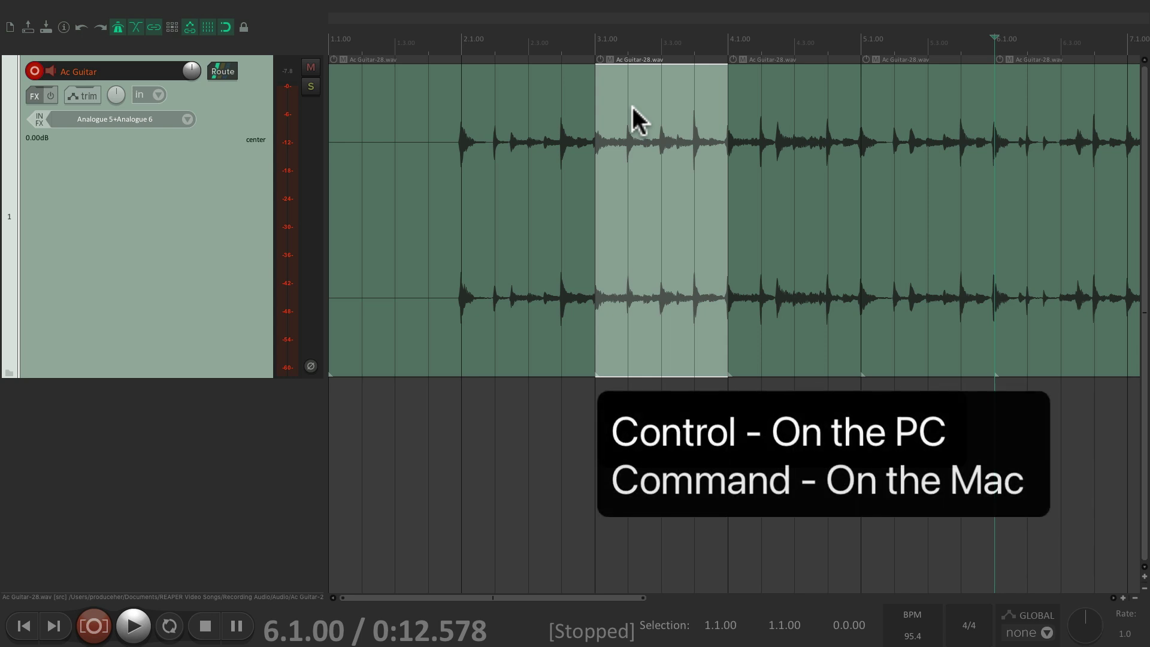
pyautogui.moveTo(633, 107); pyautogui.dragTo(913, 92)
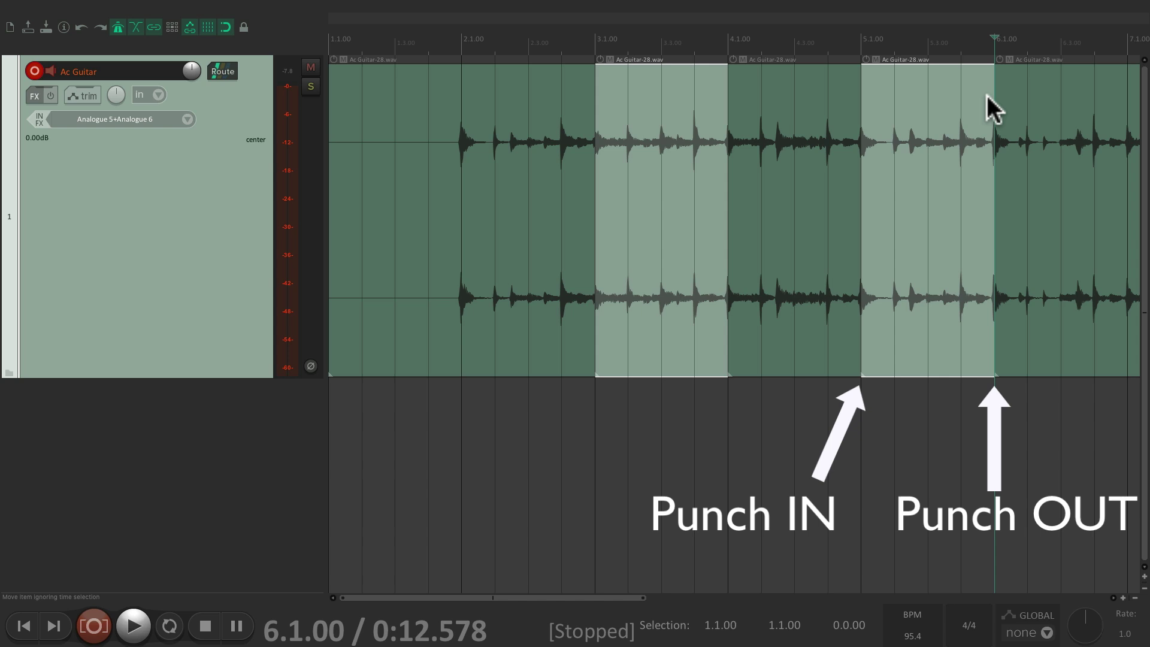
pyautogui.press('Home')
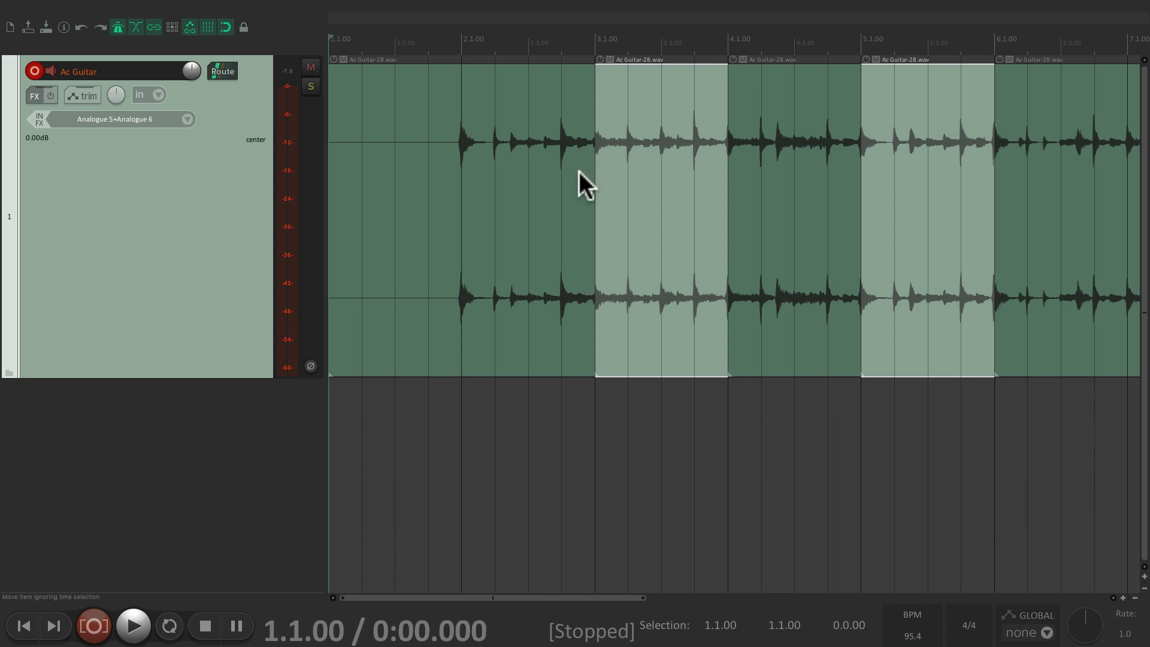
# Step: Record from the start so Ac Guitar-33 auto-punches into the bar 3–4 and 5–6 items
pyautogui.hotkey('ctrl', 'r')
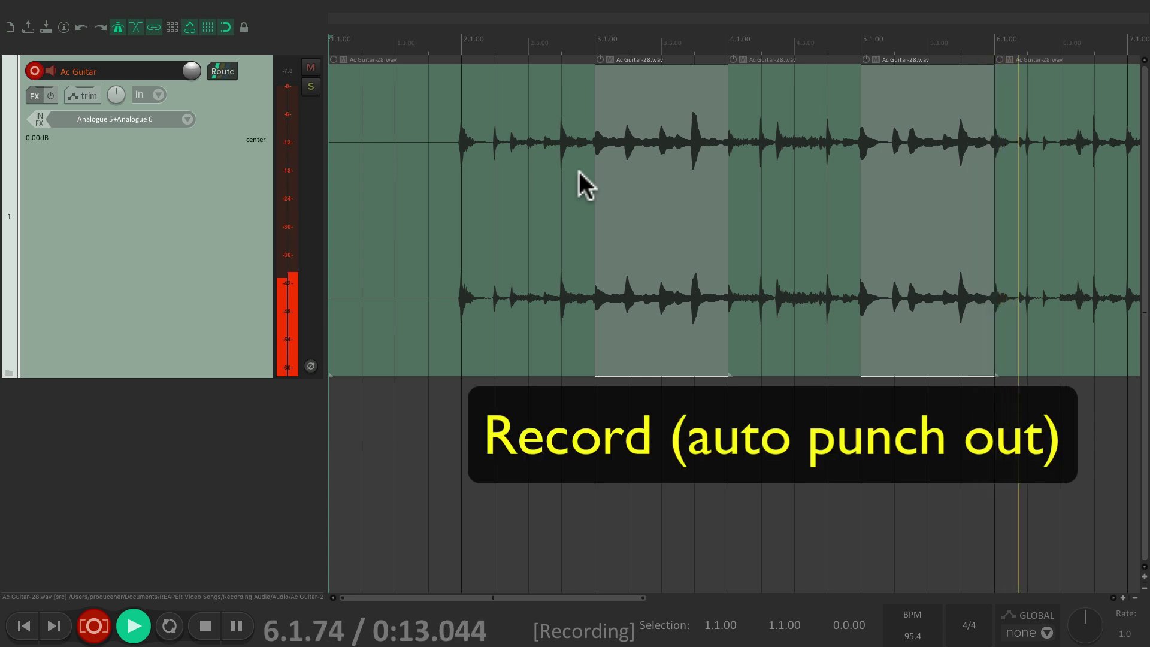
pyautogui.press('space')
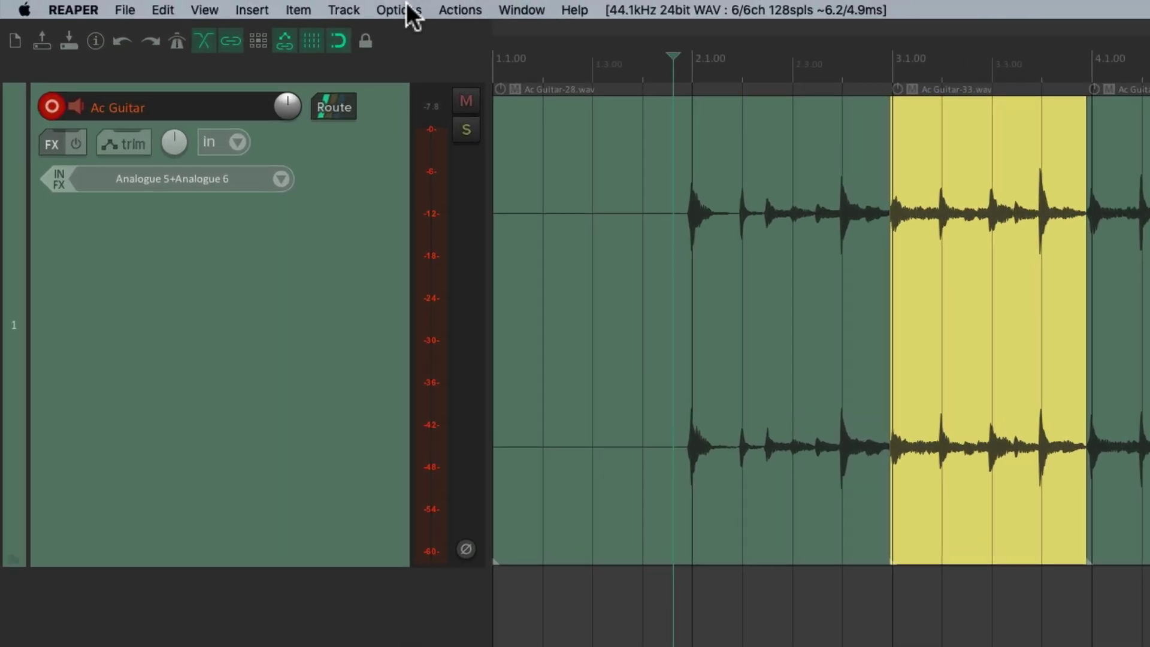
pyautogui.click(406, 6)
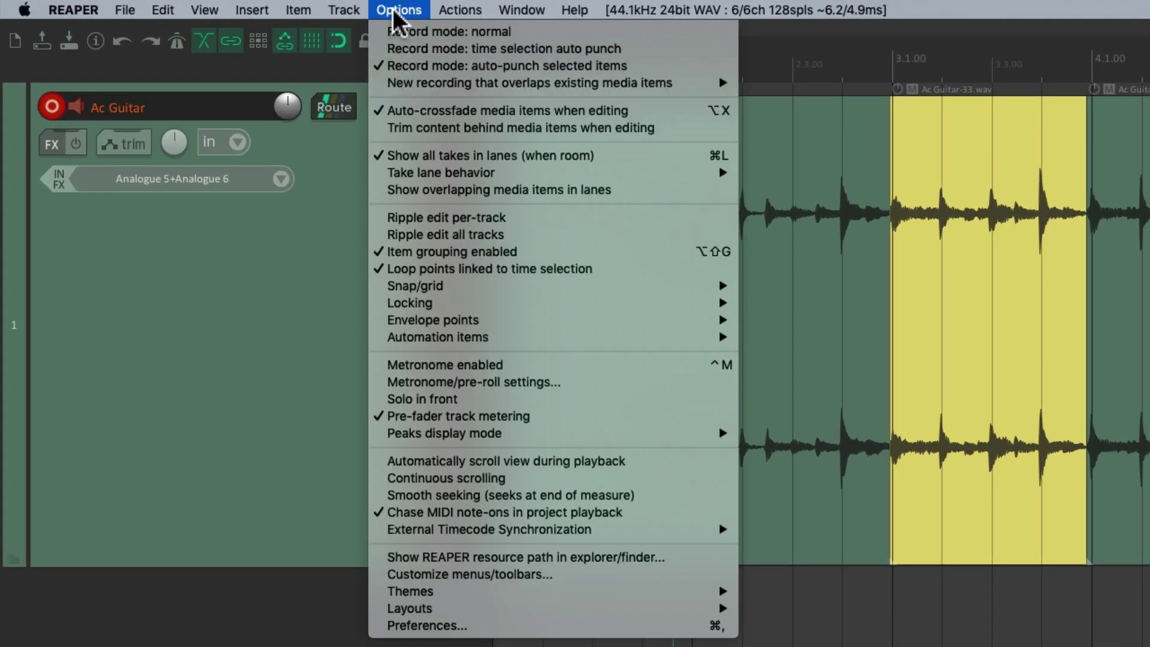
pyautogui.click(393, 8)
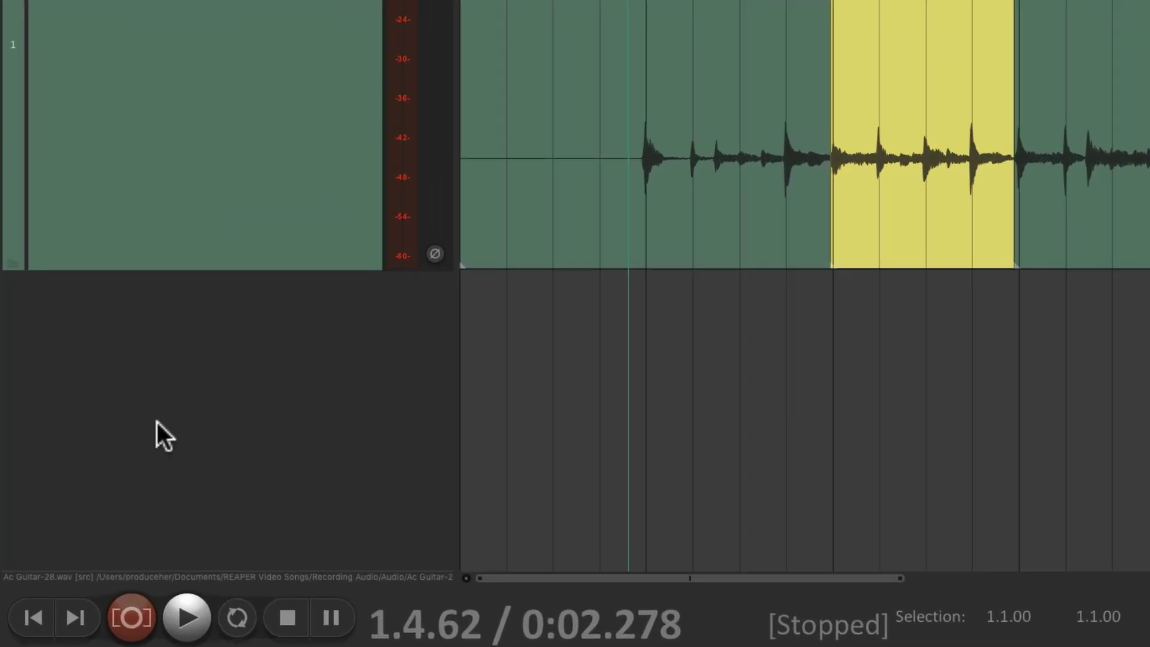
pyautogui.rightClick(125, 606)
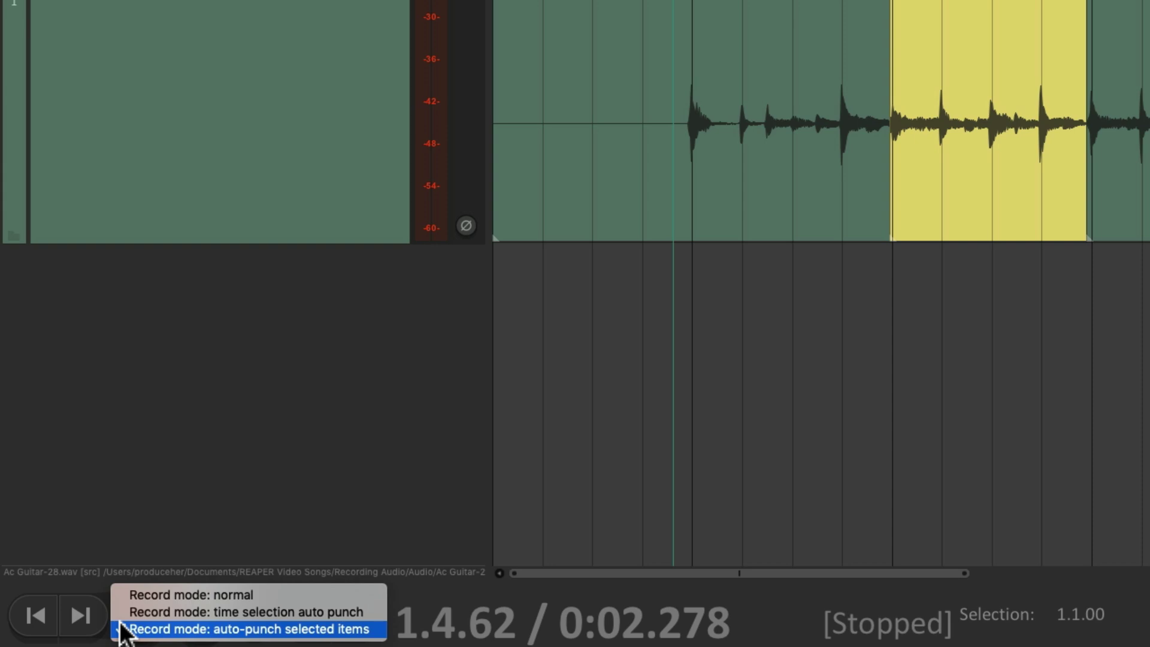
pyautogui.click(122, 590)
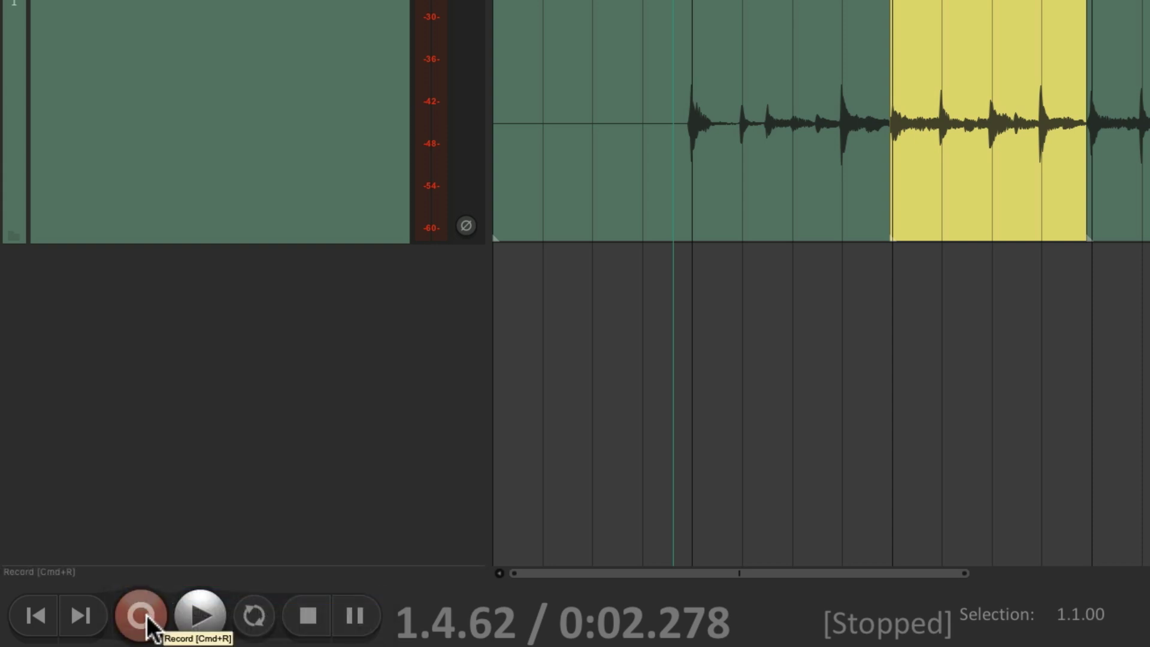
pyautogui.rightClick(142, 624)
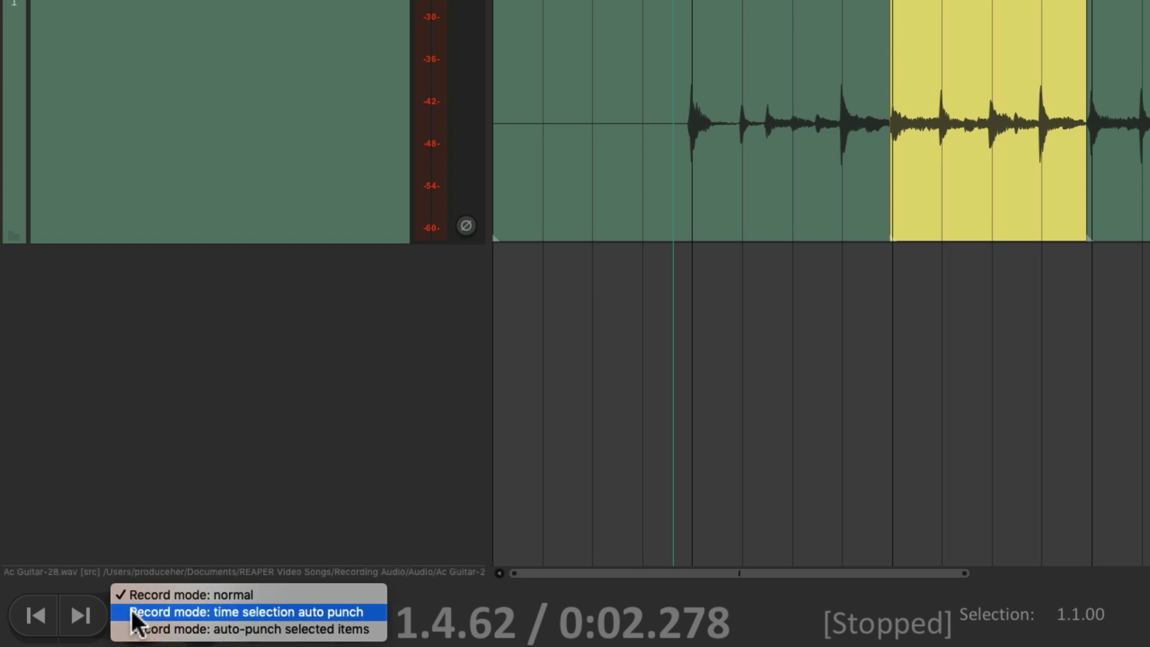
pyautogui.click(131, 610)
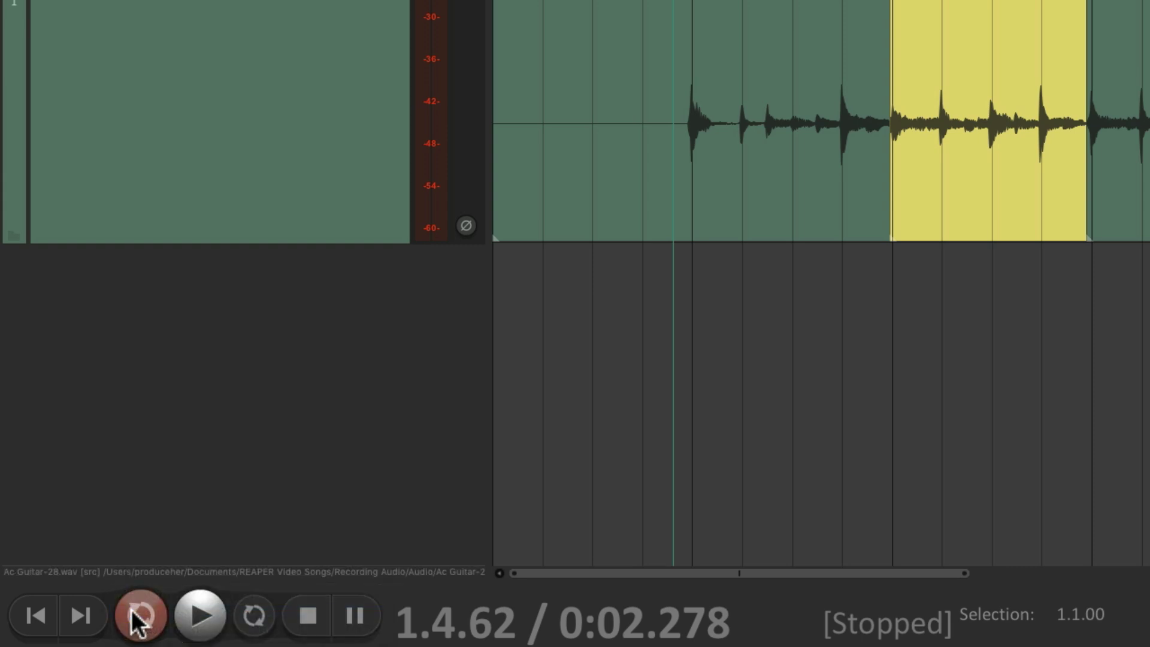
pyautogui.rightClick(149, 614)
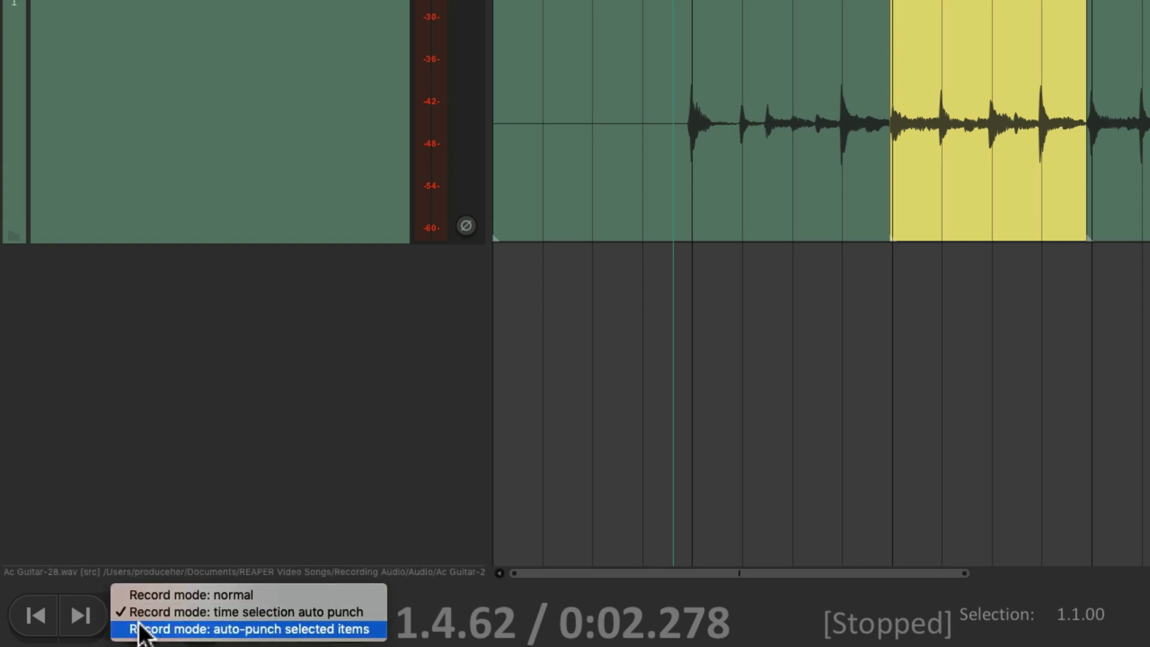
pyautogui.click(142, 629)
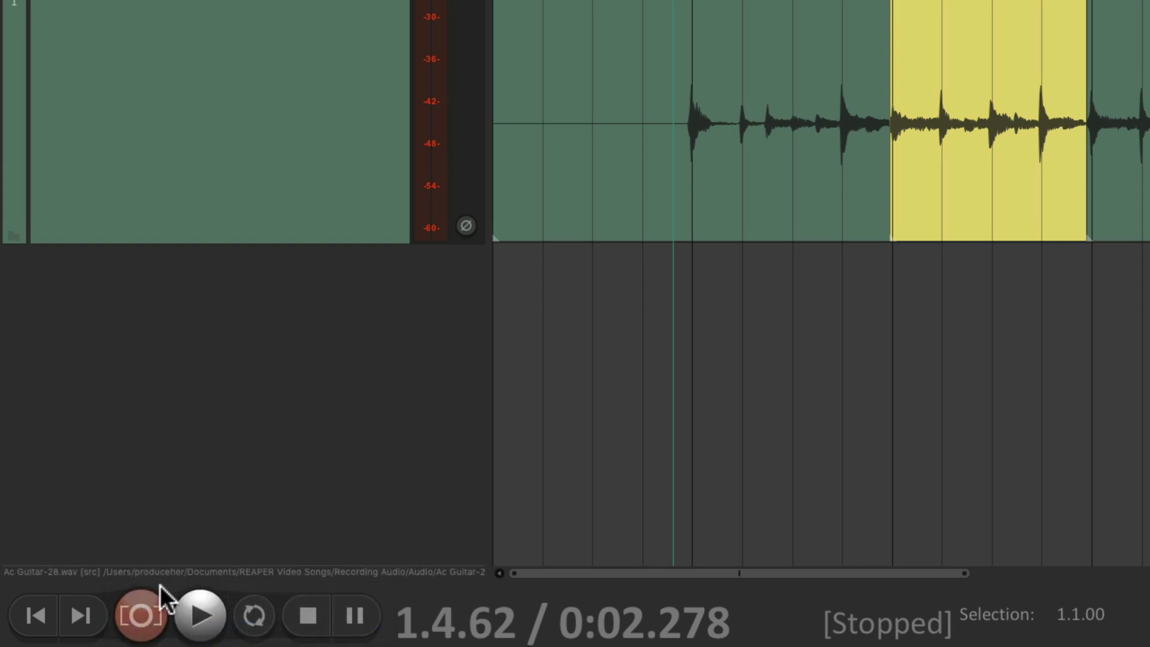